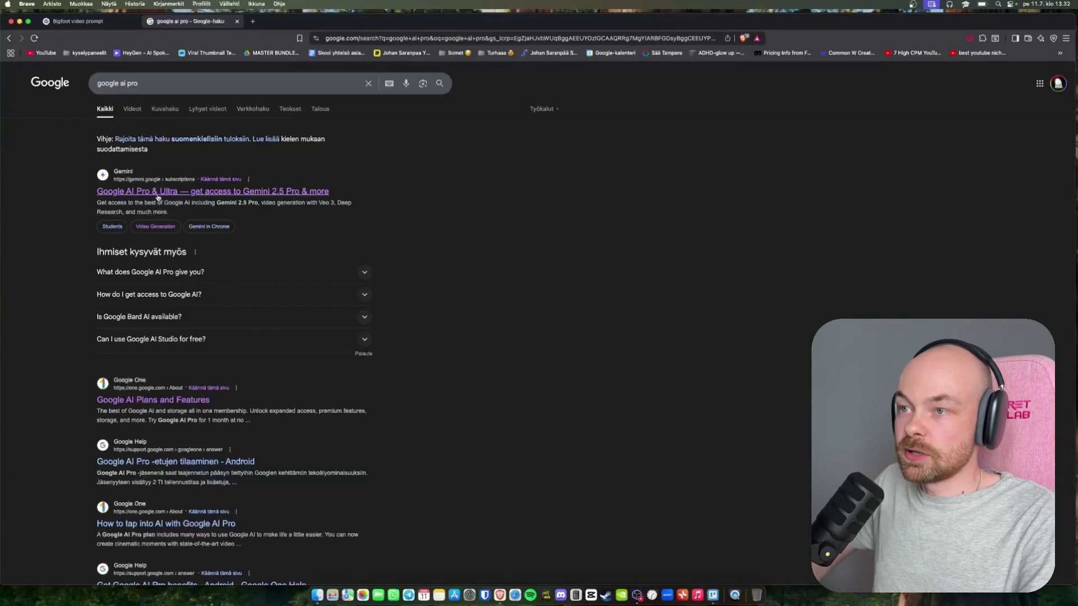
- Open the Google AI Pro & Ultra result and compare the Free, Google AI Pro and Google AI Ultra plans
{"action": "left_click", "coordinate": [148, 193]}
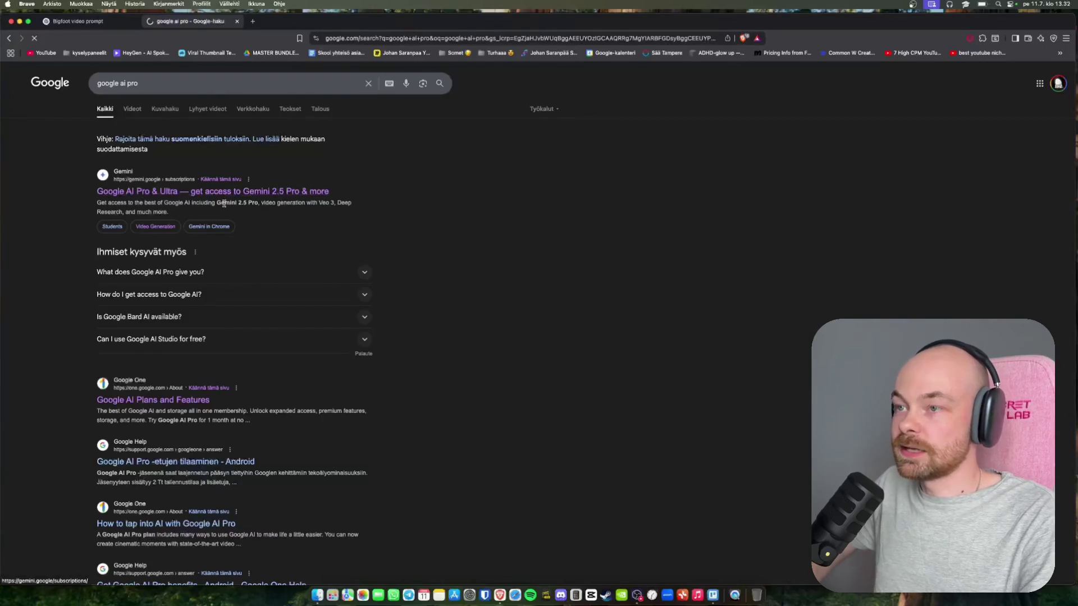
{"action": "scroll", "coordinate": [614, 313], "scroll_direction": "down", "scroll_amount": 5}
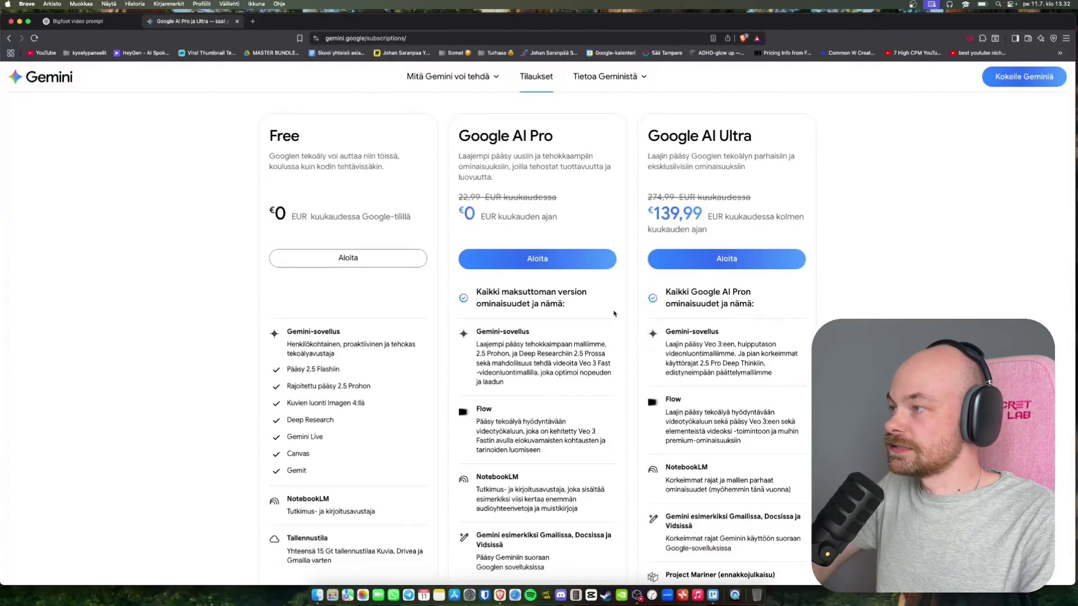
{"action": "scroll", "coordinate": [614, 313], "scroll_direction": "up", "scroll_amount": 5}
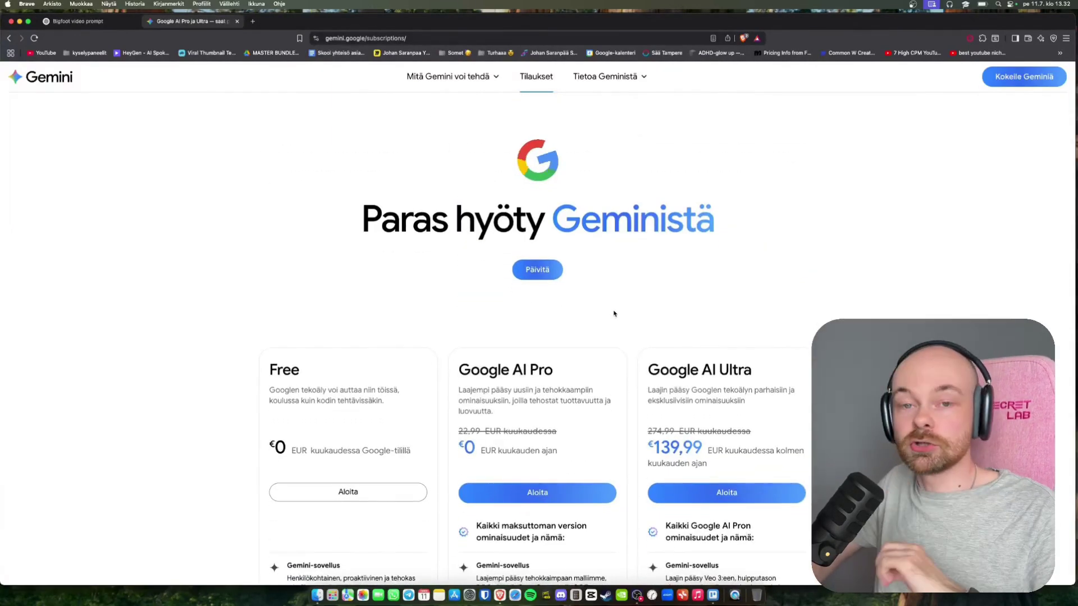
{"action": "scroll", "coordinate": [625, 330], "scroll_direction": "down", "scroll_amount": 2}
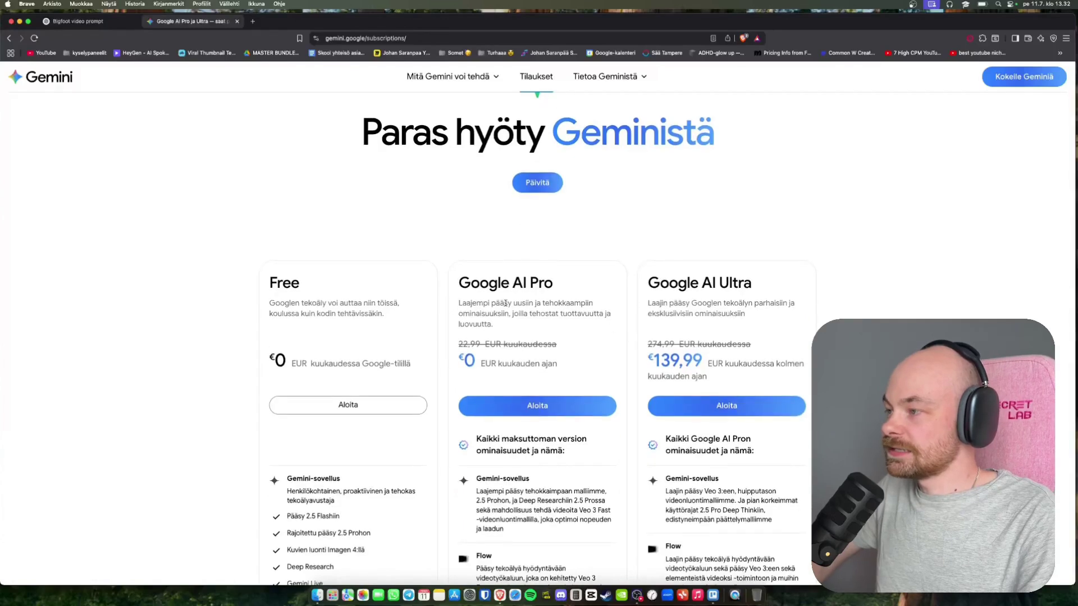
{"action": "scroll", "coordinate": [563, 337], "scroll_direction": "down", "scroll_amount": 2}
{"action": "scroll", "coordinate": [564, 337], "scroll_direction": "down", "scroll_amount": 3}
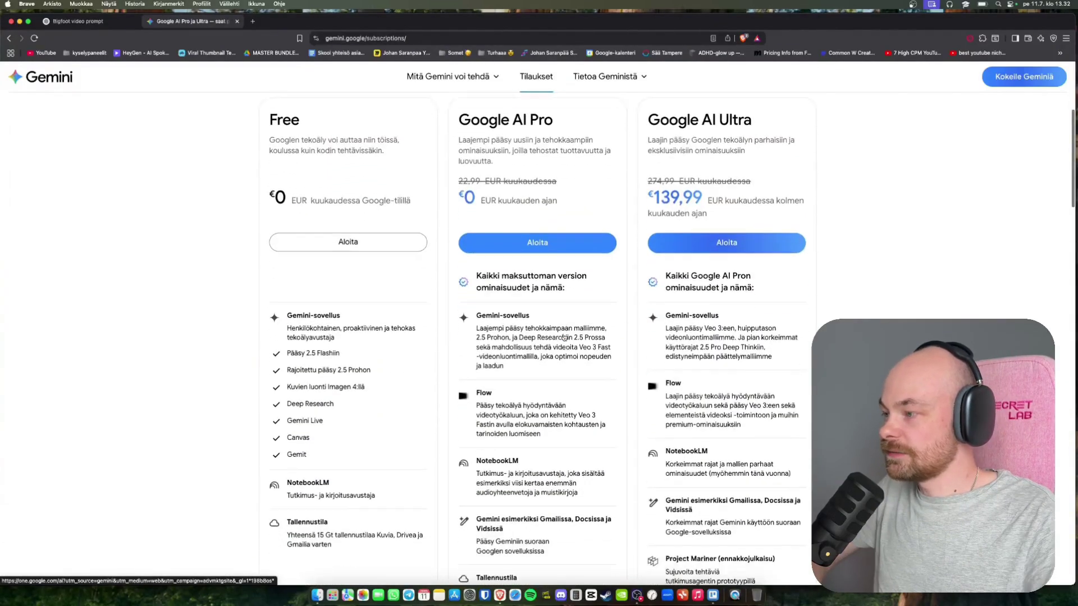
{"action": "scroll", "coordinate": [567, 340], "scroll_direction": "up", "scroll_amount": 5}
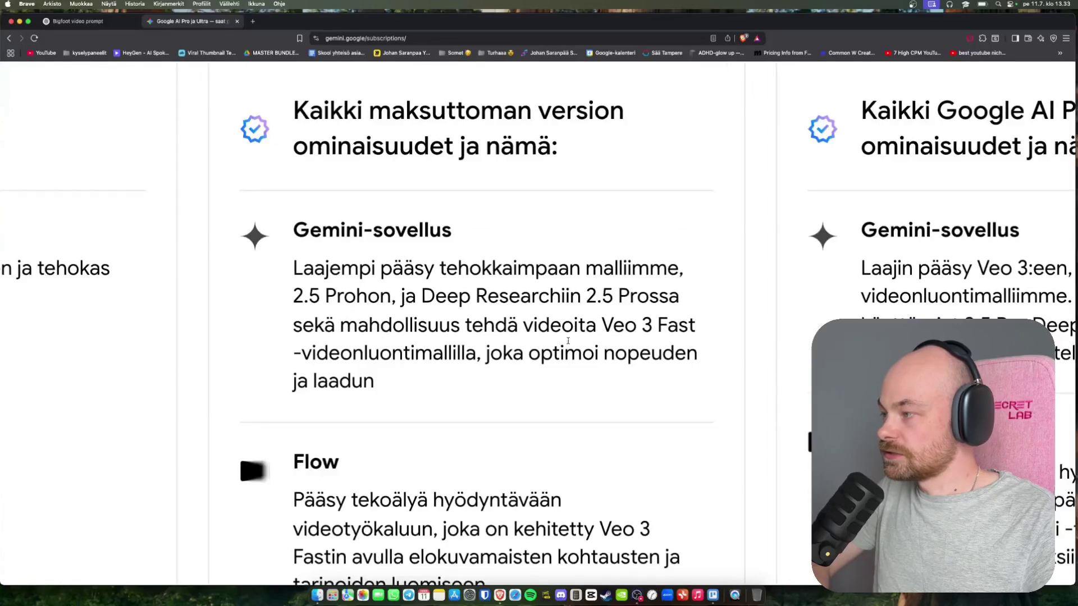
- Examine the Google AI Pro plan's Veo 3 Fast video feature and its price next to the Ultra plan
{"action": "scroll", "coordinate": [573, 345], "scroll_direction": "right", "scroll_amount": 2}
{"action": "left_click_drag", "start_coordinate": [538, 325], "coordinate": [640, 330]}
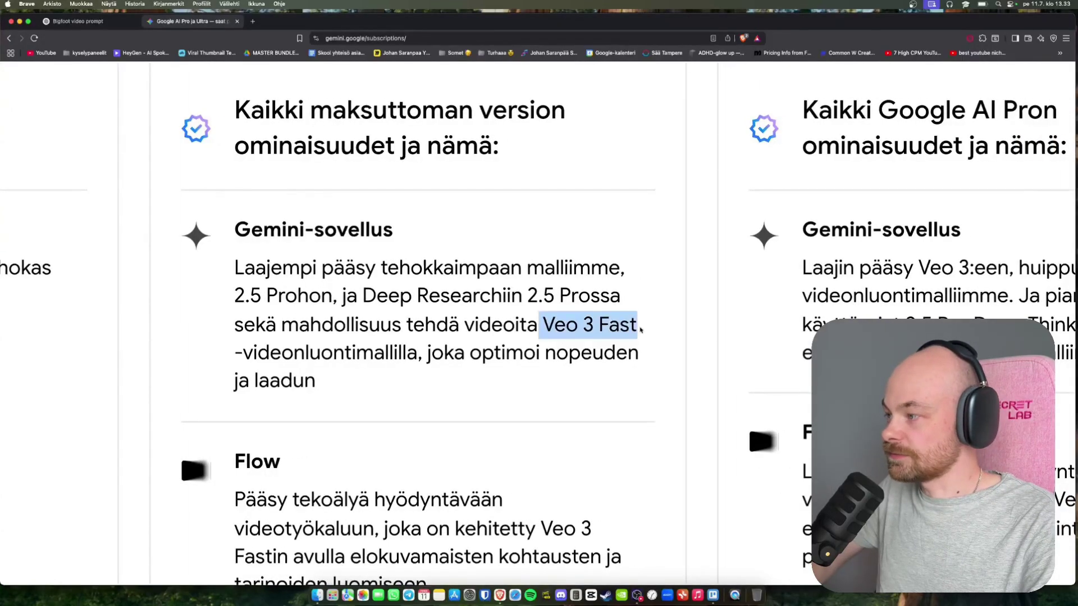
{"action": "left_click", "coordinate": [602, 326]}
{"action": "scroll", "coordinate": [605, 327], "scroll_direction": "up", "scroll_amount": 7}
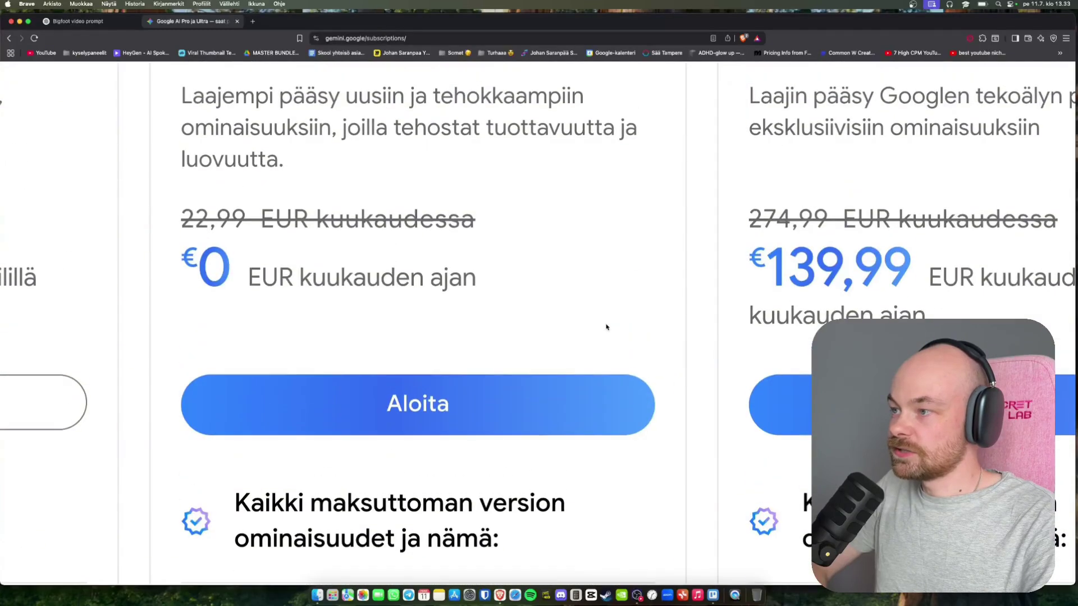
{"action": "scroll", "coordinate": [597, 328], "scroll_direction": "down", "scroll_amount": 3}
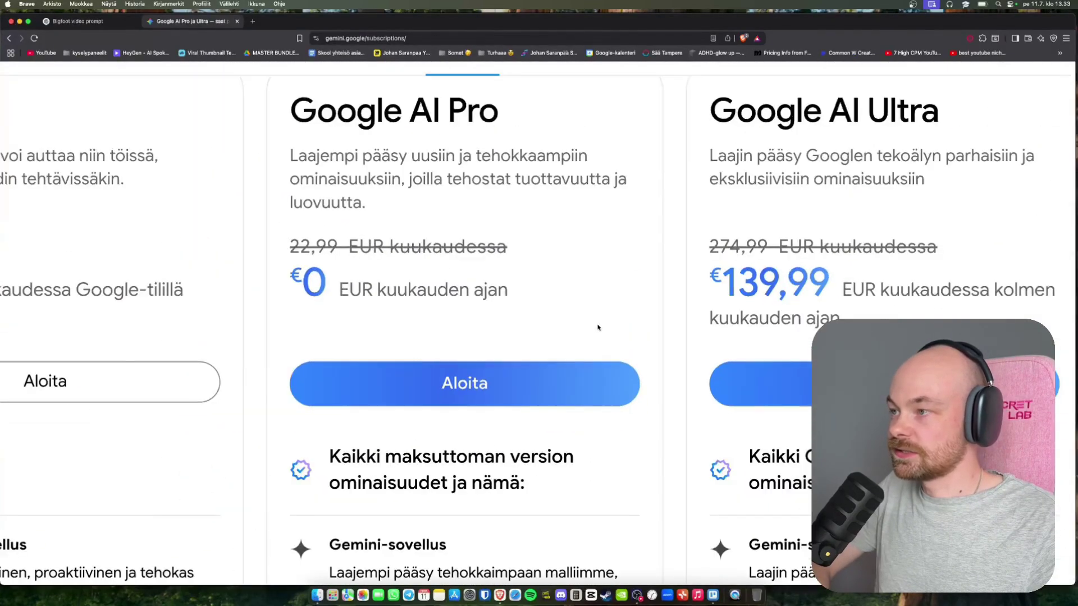
{"action": "scroll", "coordinate": [598, 328], "scroll_direction": "up", "scroll_amount": 2}
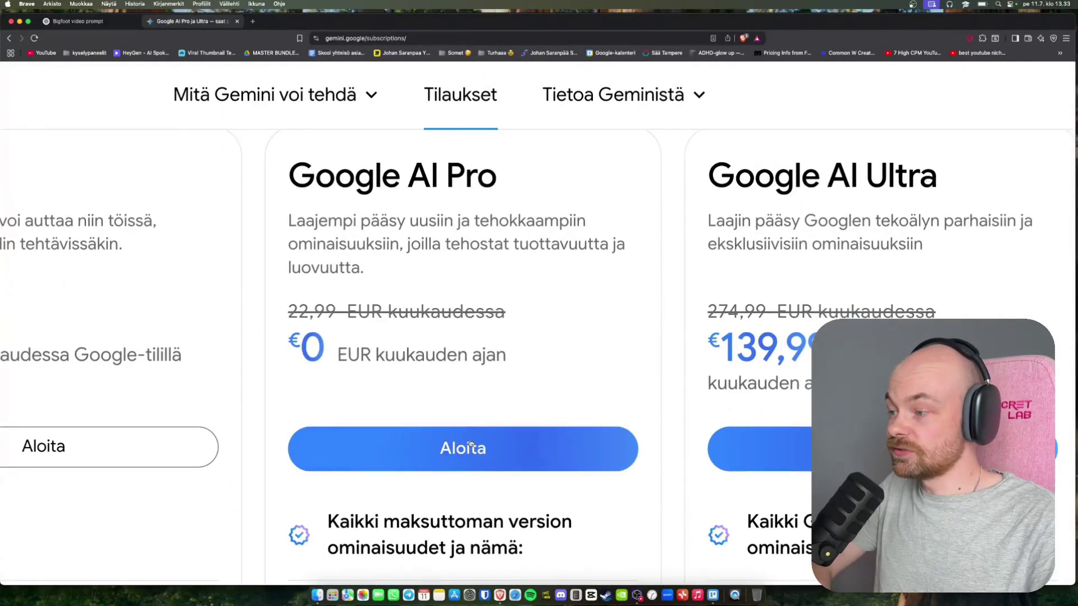
{"action": "scroll", "coordinate": [446, 451], "scroll_direction": "down", "scroll_amount": 5}
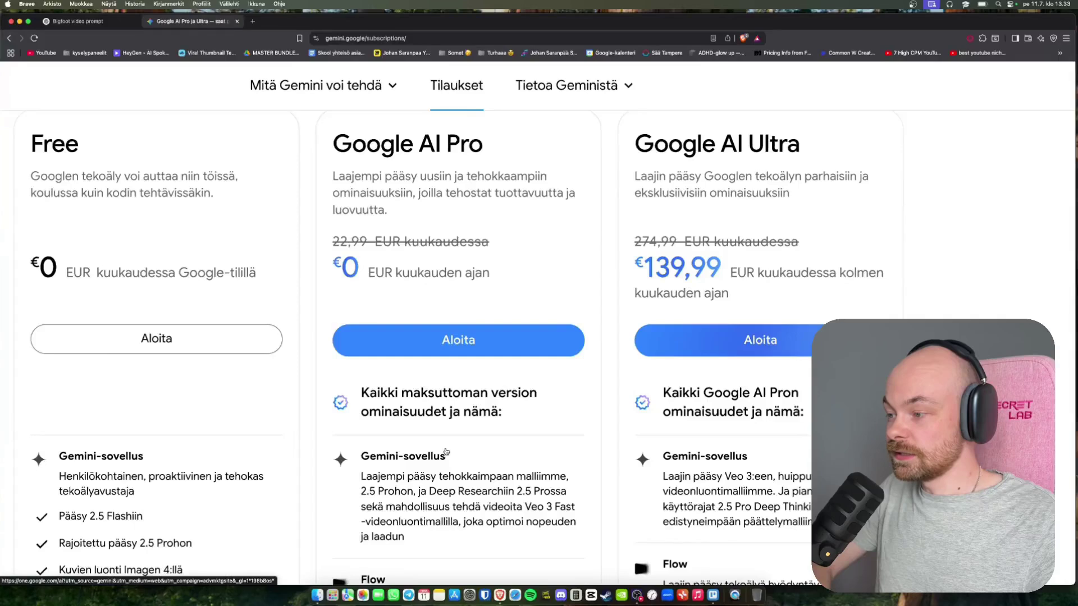
{"action": "scroll", "coordinate": [446, 452], "scroll_direction": "up", "scroll_amount": 2}
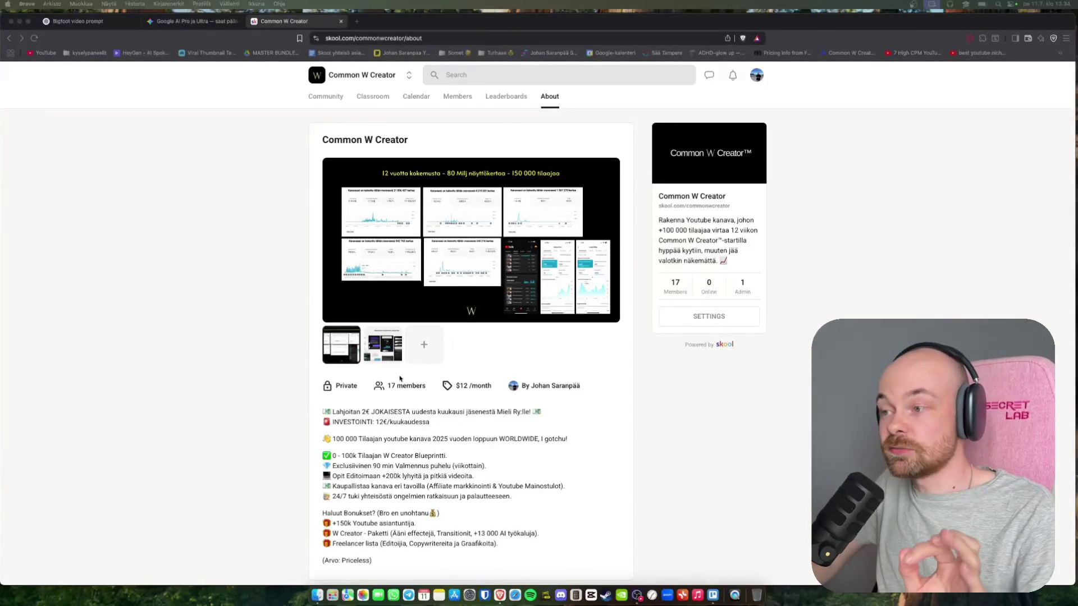
- View the second gallery image on the Common W Creator community's about page
{"action": "left_click", "coordinate": [384, 342]}
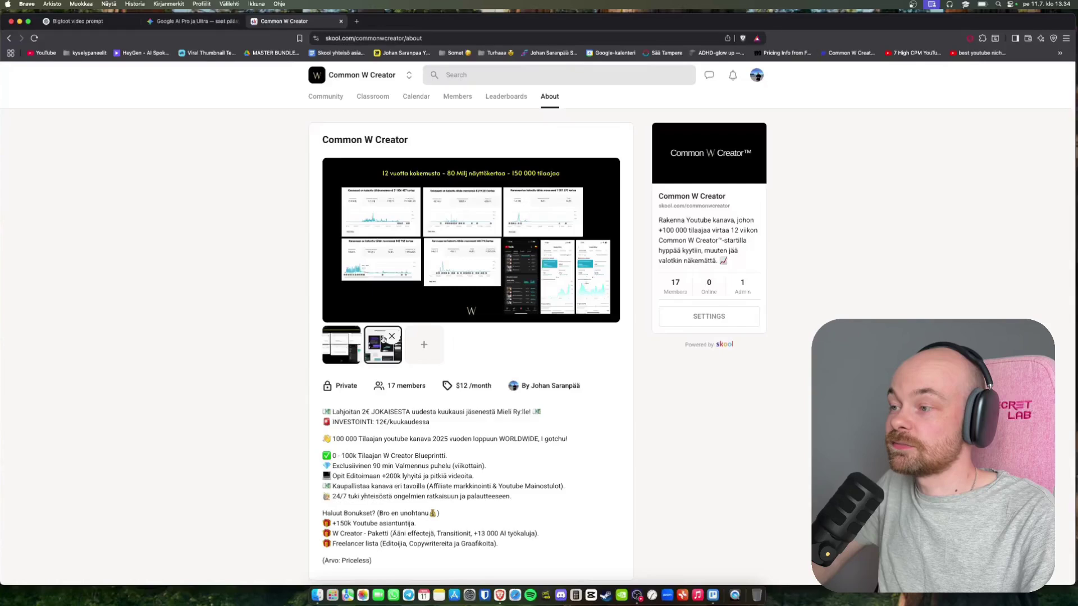
{"action": "mouse_move", "coordinate": [350, 344]}
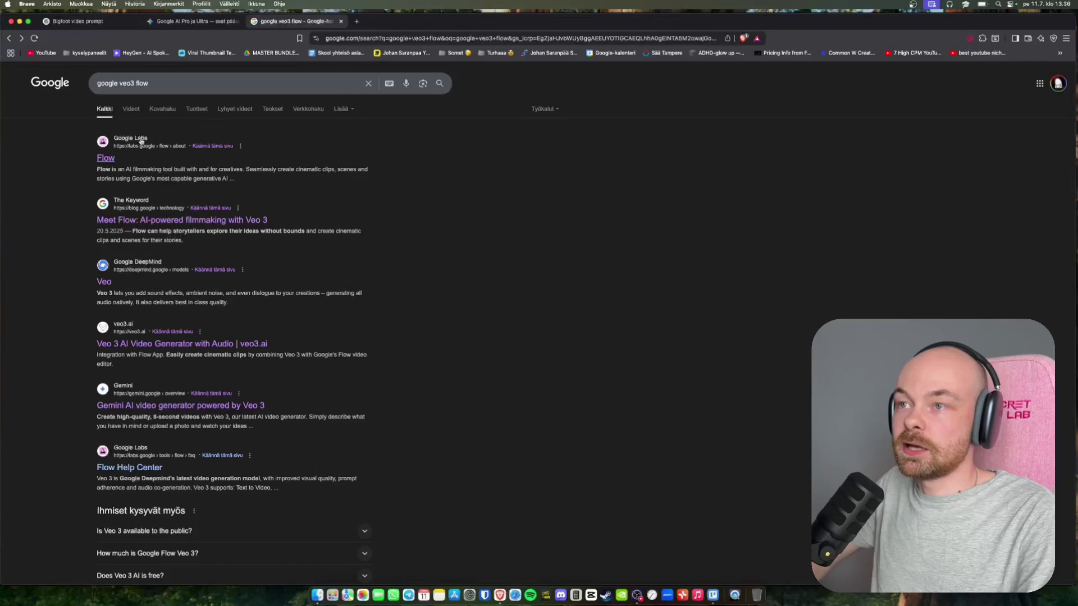
- Open the Jun 25 - 1322 project in Google Flow and set its generation mode to text to video (Tekstistä videoon)
{"action": "left_click", "coordinate": [106, 159]}
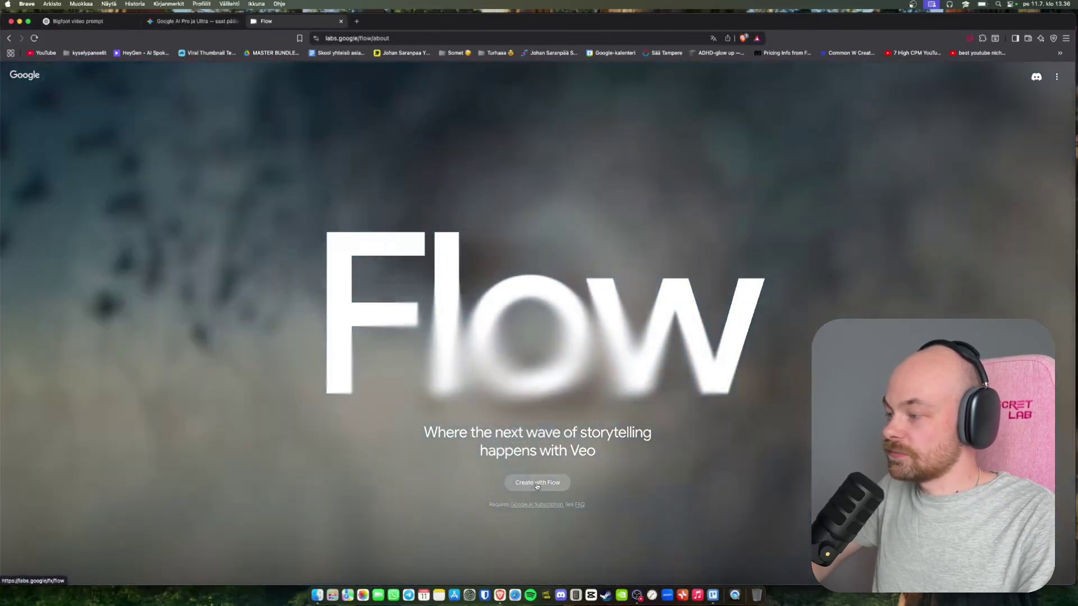
{"action": "left_click", "coordinate": [537, 484]}
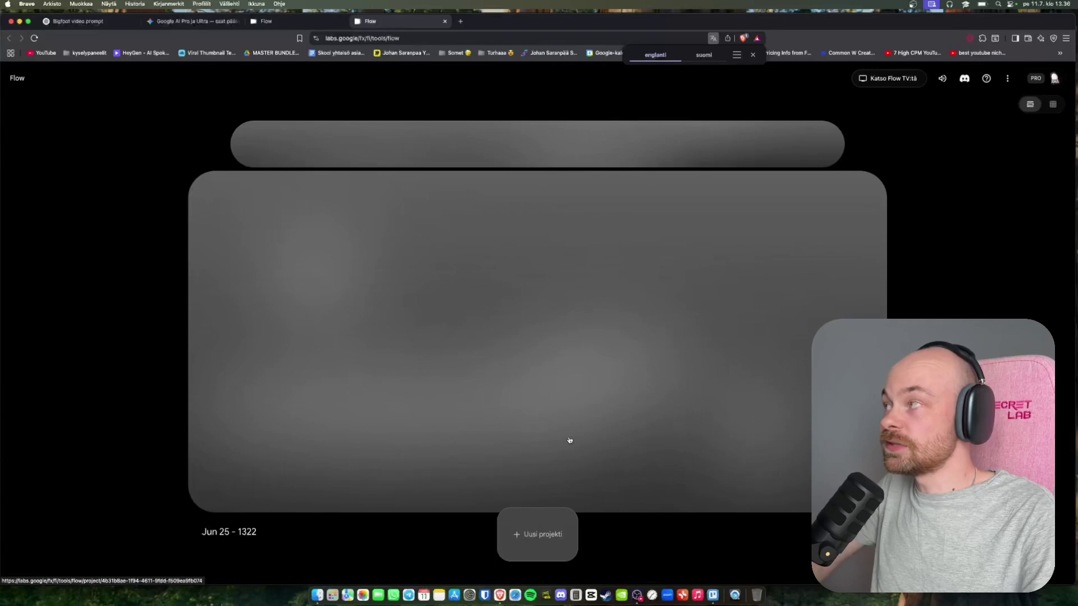
{"action": "left_click", "coordinate": [650, 423]}
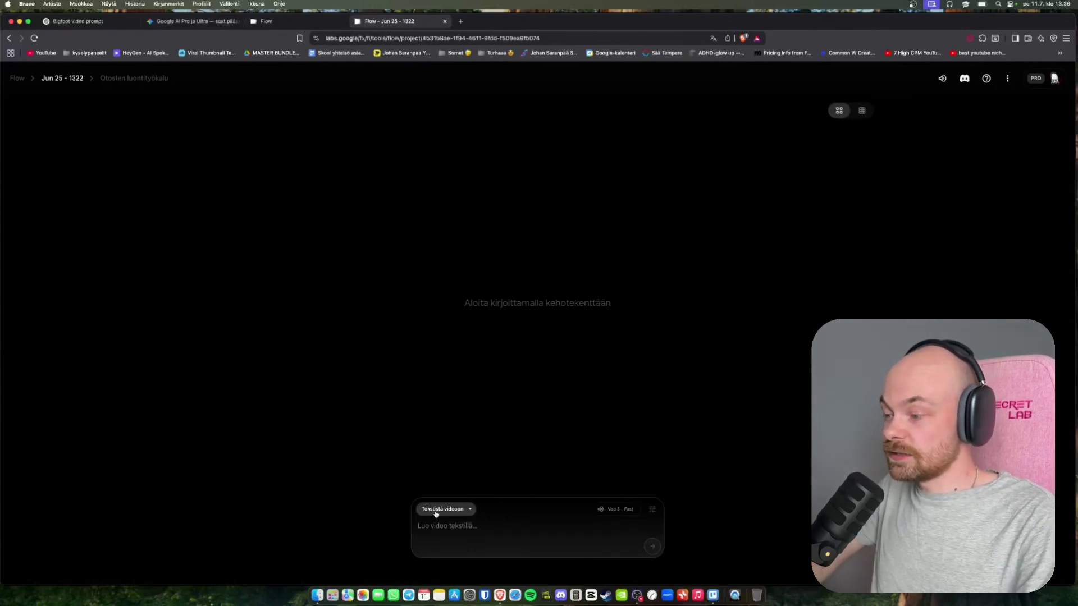
{"action": "left_click", "coordinate": [466, 513]}
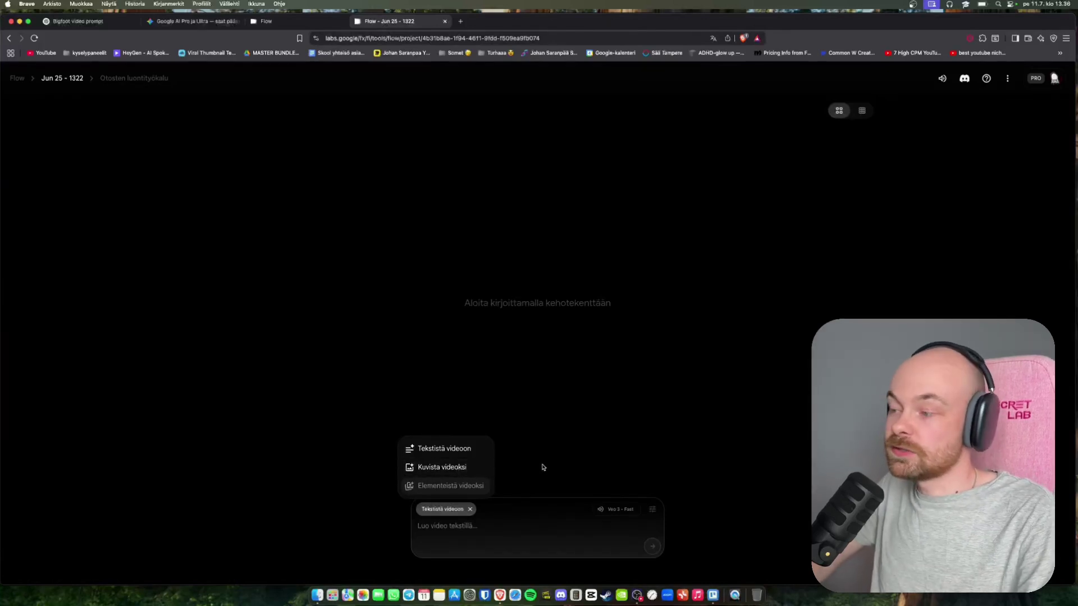
{"action": "left_click", "coordinate": [458, 451]}
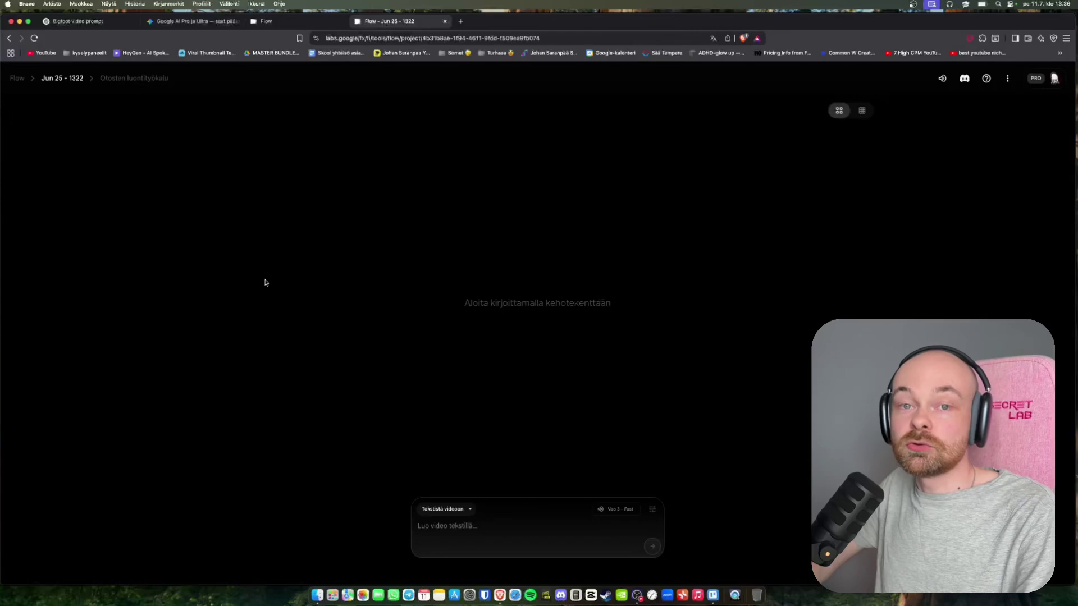
- Switch to the ChatGPT Bigfoot video prompt conversation and view the reference Bigfoot image at full size
{"action": "key", "text": "ctrl+Tab"}
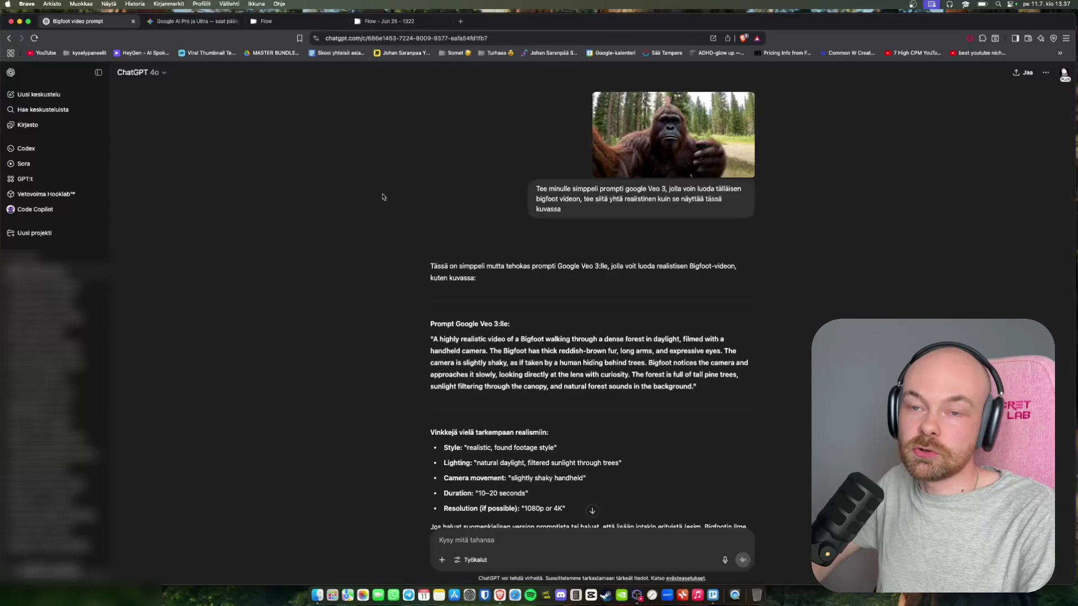
{"action": "left_click", "coordinate": [638, 153]}
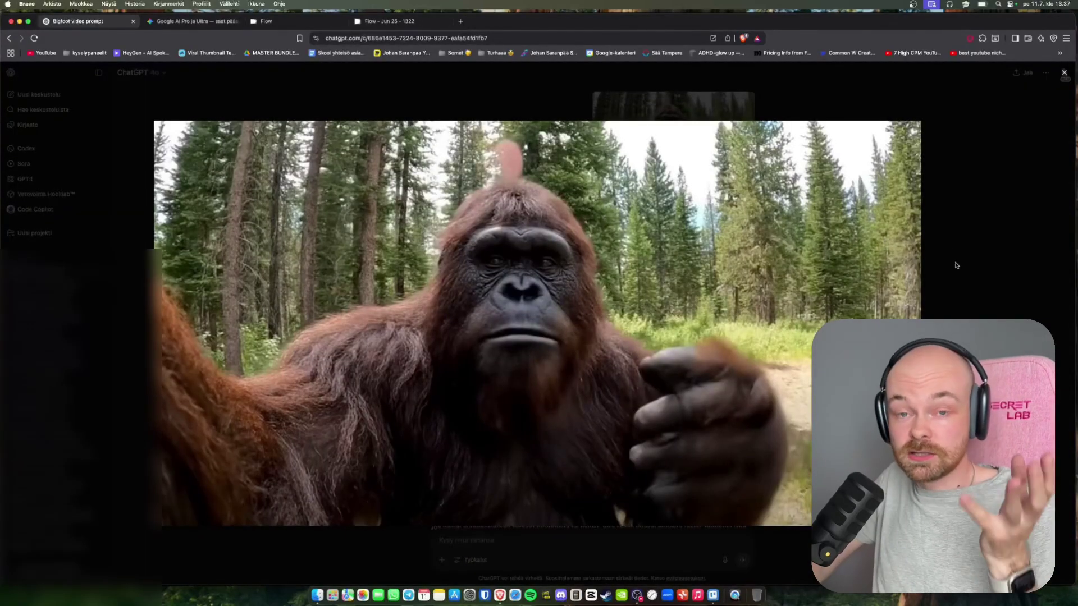
{"action": "left_click", "coordinate": [957, 265]}
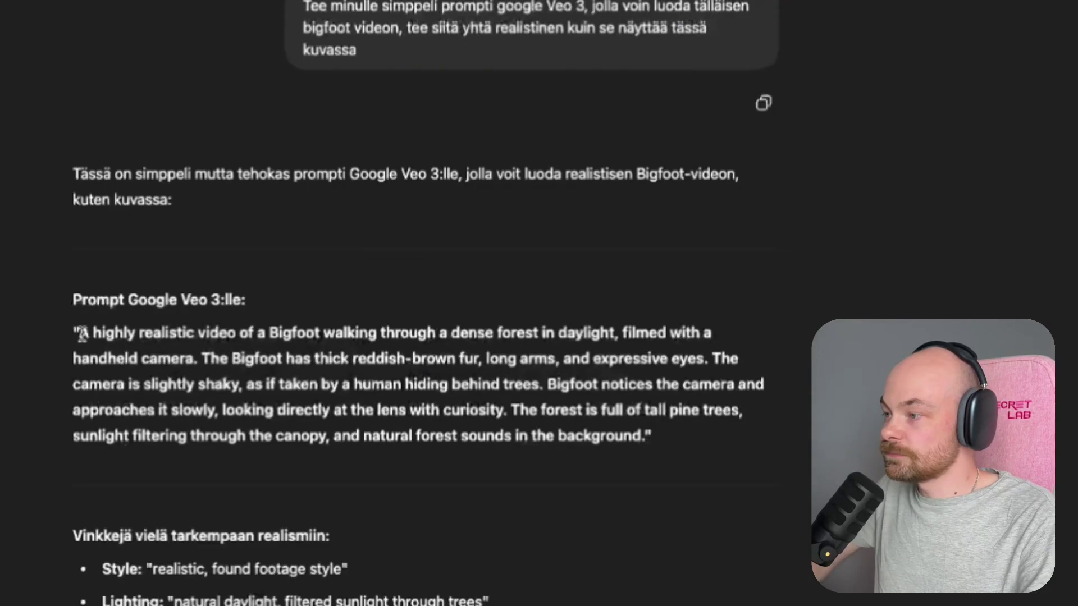
- Read the first Bigfoot prompt for Veo 3, its realism tips and the improved version of the prompt
{"action": "left_click_drag", "start_coordinate": [82, 333], "coordinate": [688, 475]}
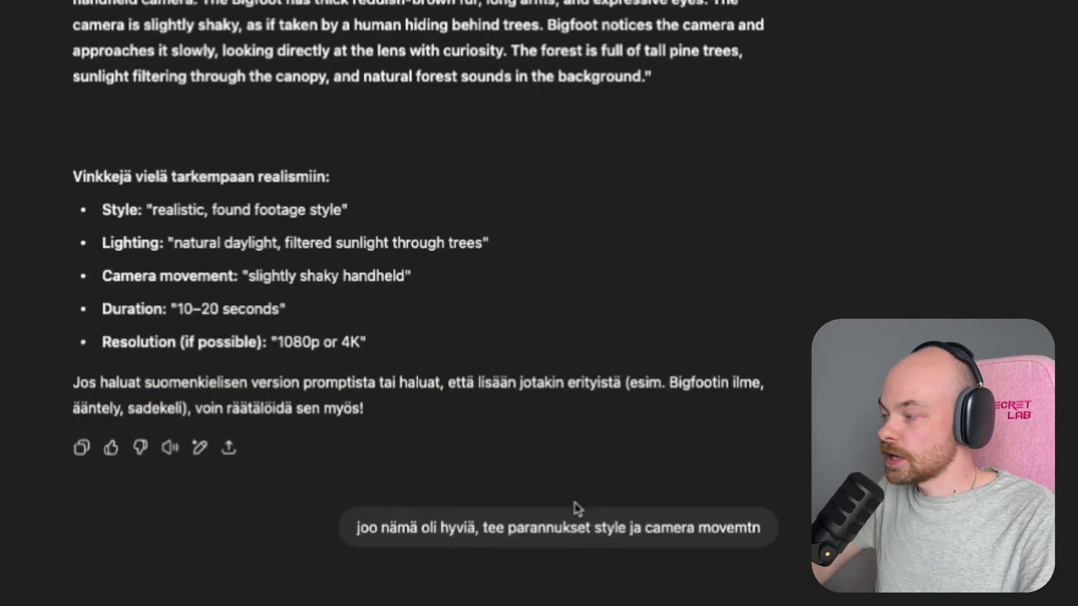
{"action": "scroll", "coordinate": [578, 509], "scroll_direction": "down", "scroll_amount": 10}
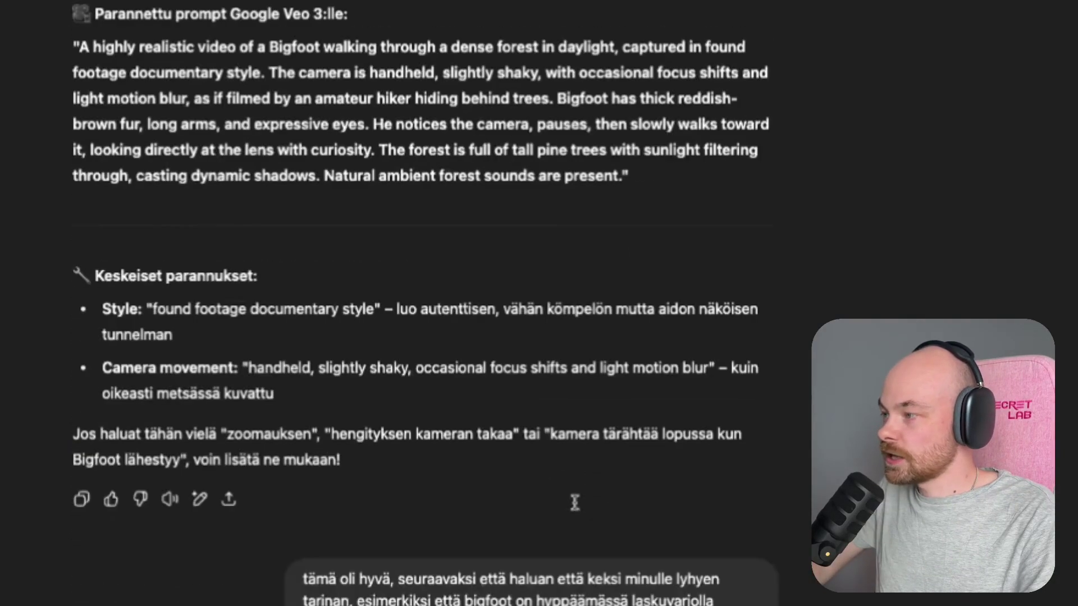
{"action": "scroll", "coordinate": [578, 509], "scroll_direction": "down", "scroll_amount": 10}
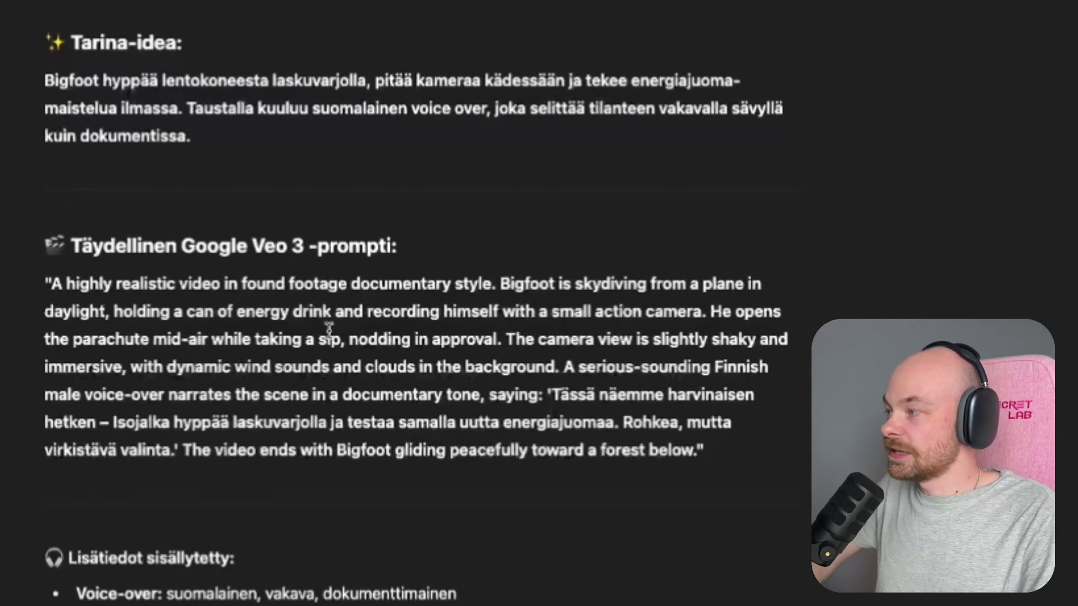
- Examine the skydiving Bigfoot prompt, highlighting its Finnish voice-over line and the full prompt text
{"action": "left_click_drag", "start_coordinate": [556, 397], "coordinate": [178, 452]}
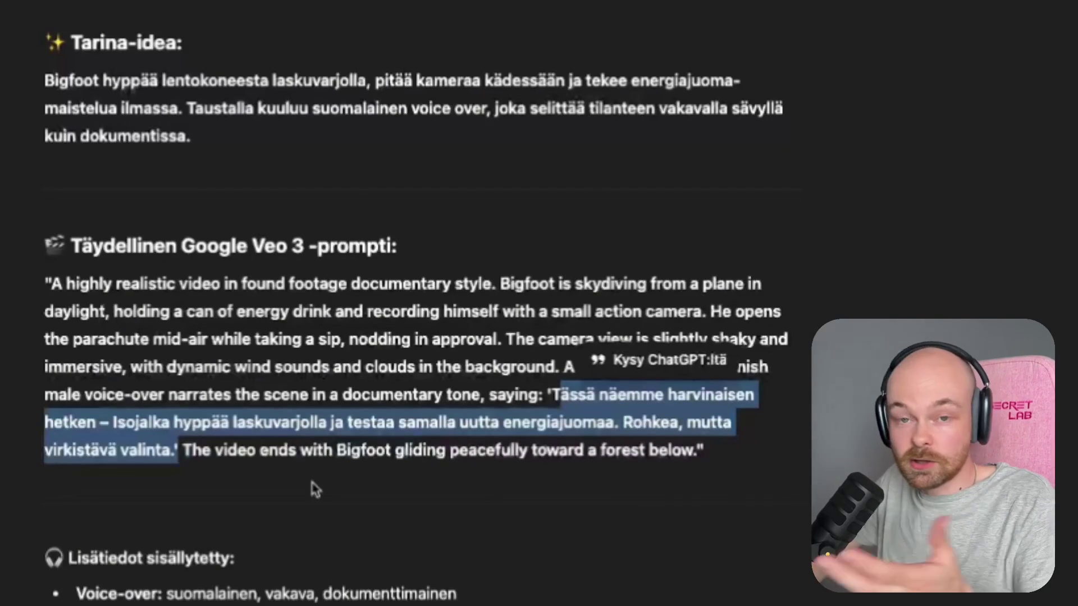
{"action": "left_click", "coordinate": [559, 394]}
{"action": "left_click_drag", "start_coordinate": [558, 395], "coordinate": [174, 448]}
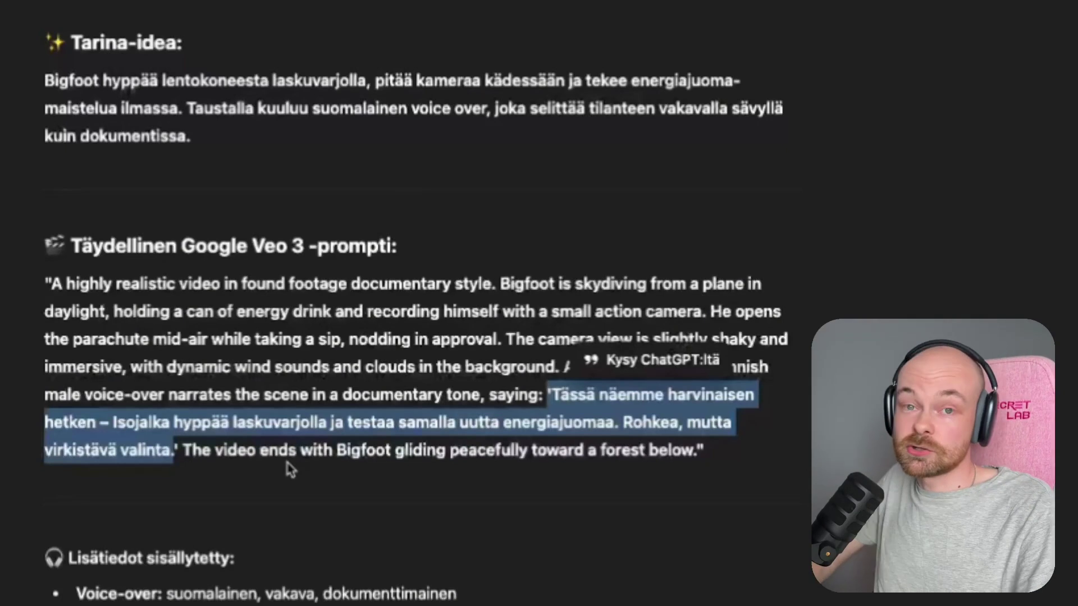
{"action": "left_click_drag", "start_coordinate": [51, 283], "coordinate": [701, 454]}
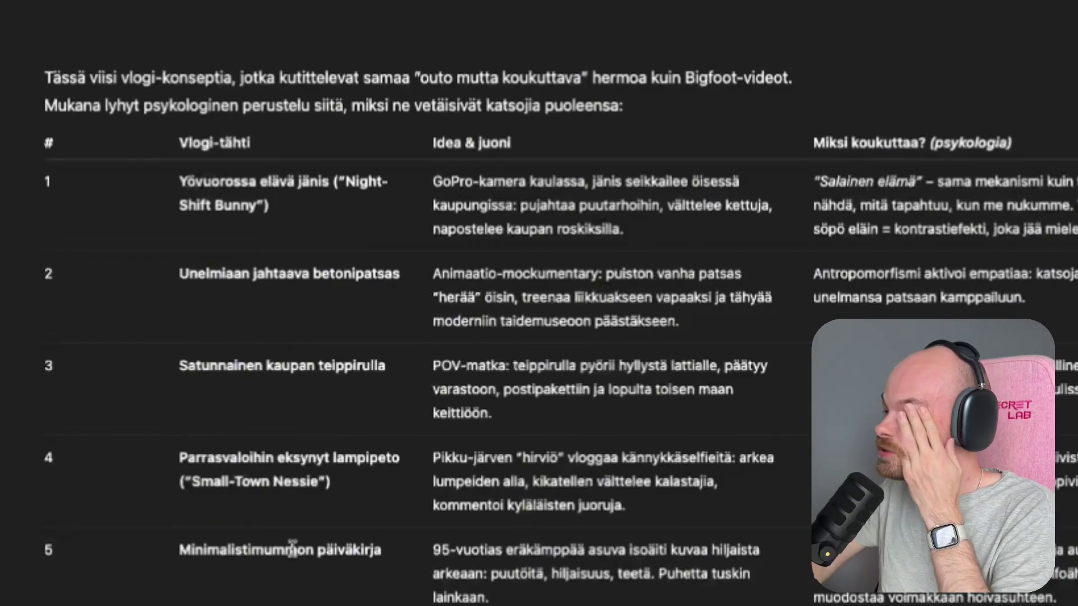
- Review the table of five vlog concepts and the Night-Shift Bunny prompt written for the first one
{"action": "left_click_drag", "start_coordinate": [185, 181], "coordinate": [320, 182]}
{"action": "left_click", "coordinate": [331, 196]}
{"action": "scroll", "coordinate": [301, 421], "scroll_direction": "down", "scroll_amount": 6}
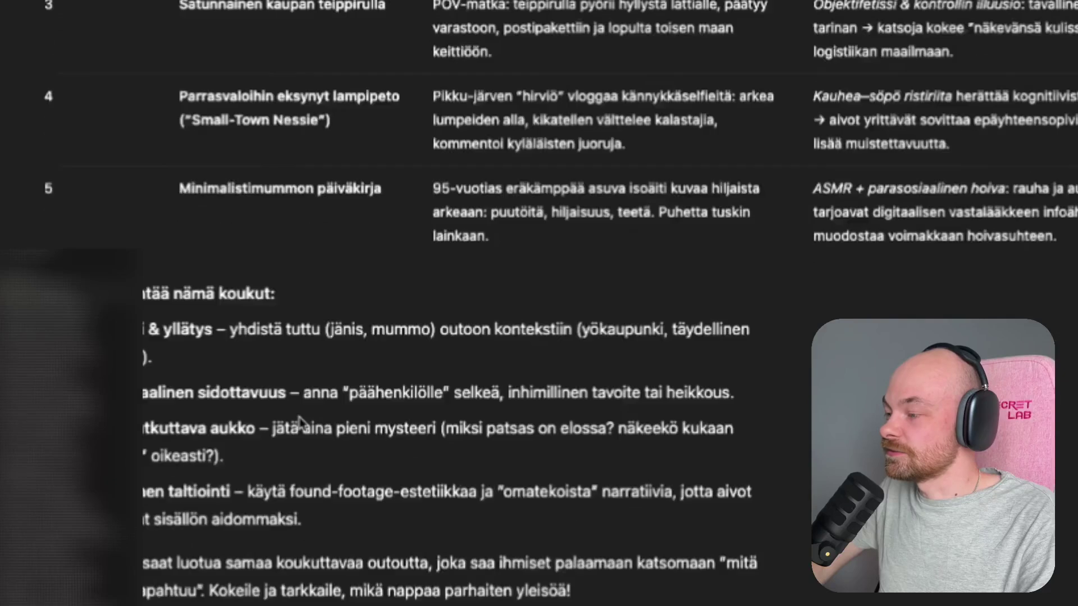
{"action": "scroll", "coordinate": [539, 335], "scroll_direction": "down", "scroll_amount": 3}
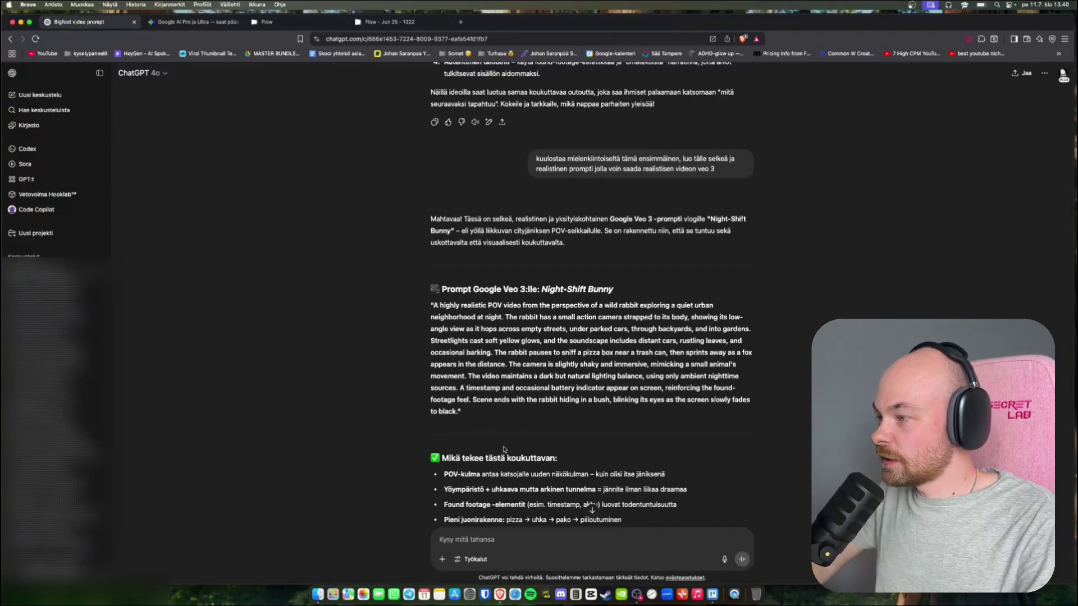
{"action": "scroll", "coordinate": [504, 449], "scroll_direction": "down", "scroll_amount": 5}
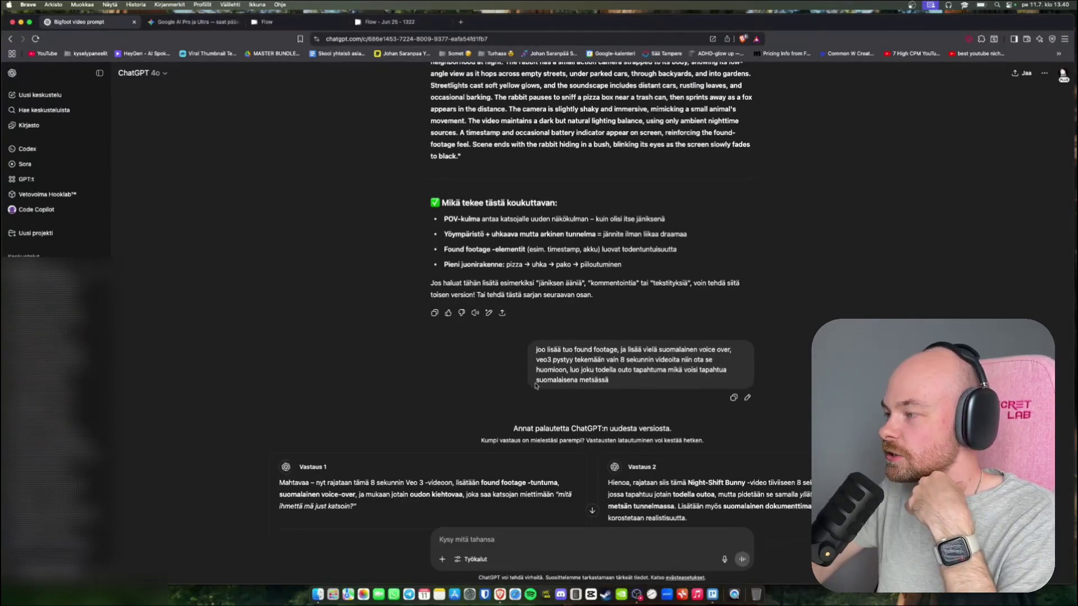
- Choose the second of the two suggested answers as better and copy its 8-second Night-Shift Bunny forest prompt
{"action": "scroll", "coordinate": [468, 396], "scroll_direction": "down", "scroll_amount": 10}
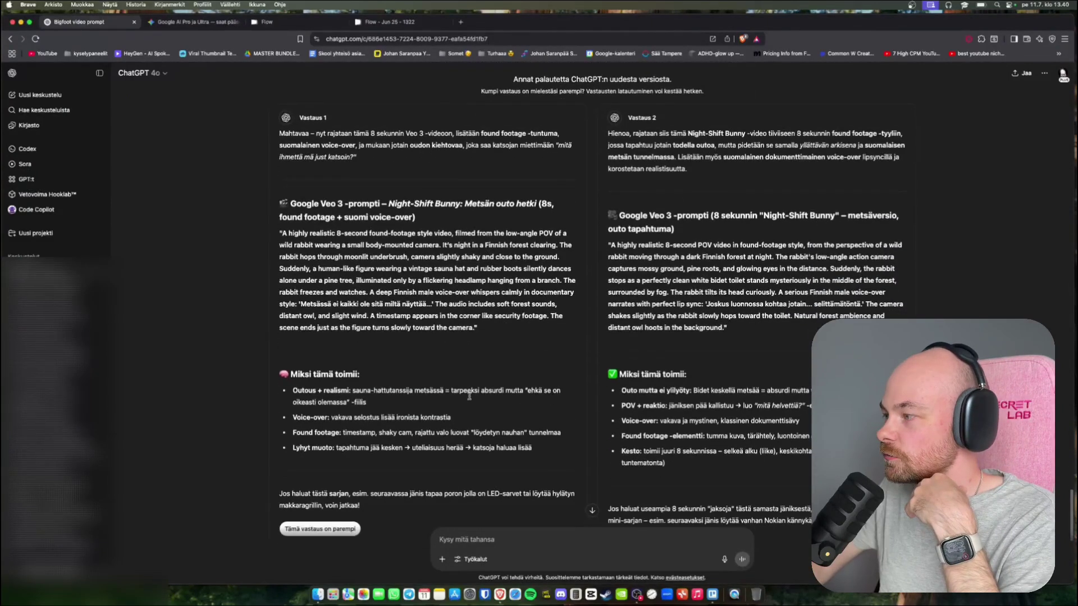
{"action": "scroll", "coordinate": [468, 397], "scroll_direction": "down", "scroll_amount": 2}
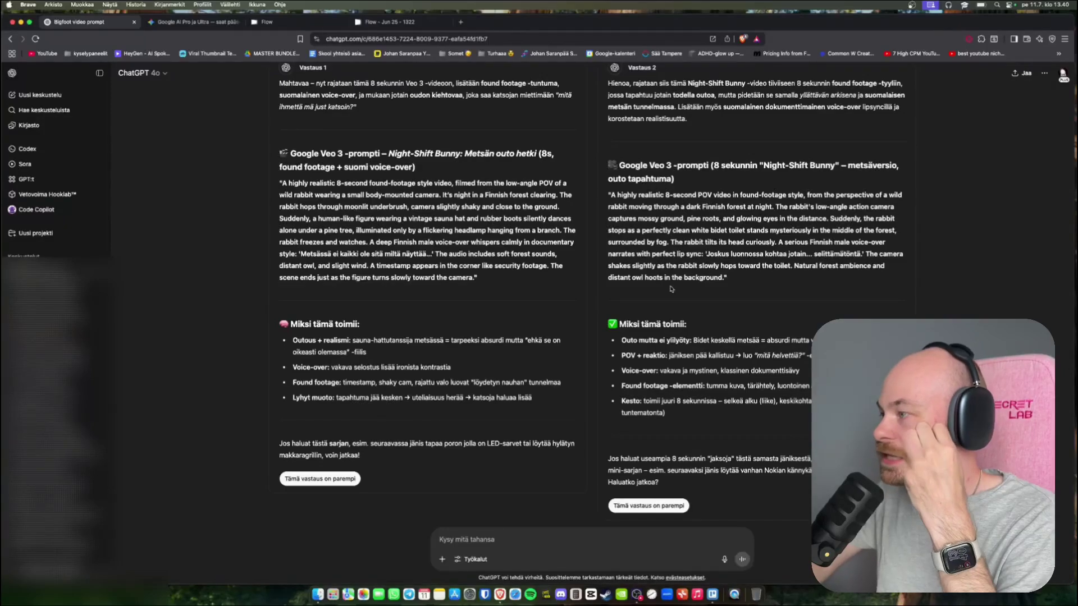
{"action": "left_click", "coordinate": [650, 505]}
{"action": "left_click_drag", "start_coordinate": [433, 204], "coordinate": [655, 270]}
{"action": "right_click", "coordinate": [659, 272]}
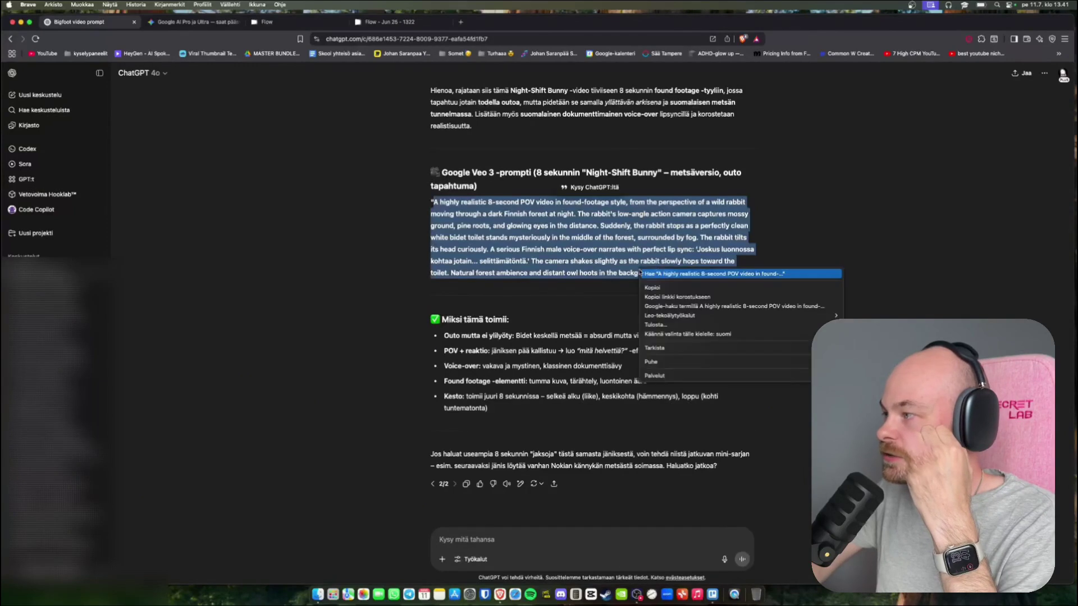
{"action": "left_click", "coordinate": [668, 288]}
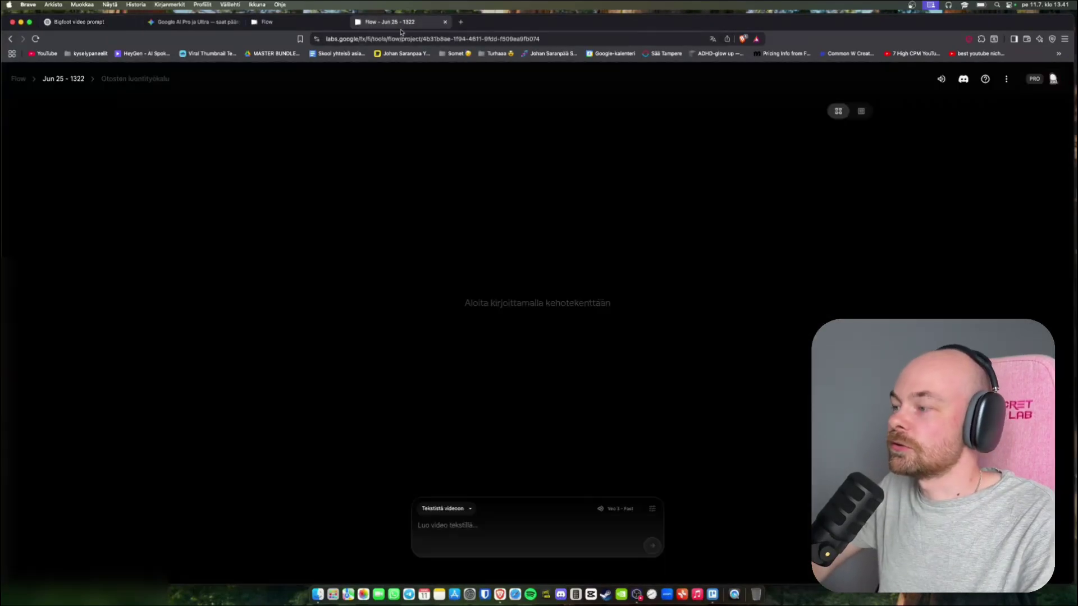
- Switch to the Flow project, paste the copied Night-Shift Bunny prompt as the text-to-video prompt, and generate the video
{"action": "left_click", "coordinate": [387, 22]}
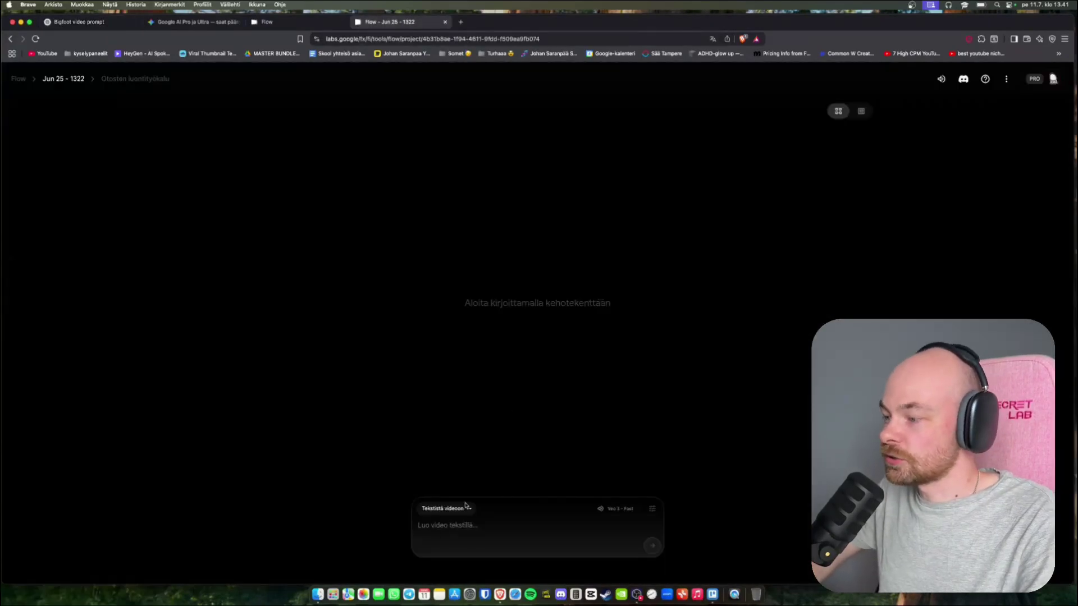
{"action": "left_click", "coordinate": [445, 524]}
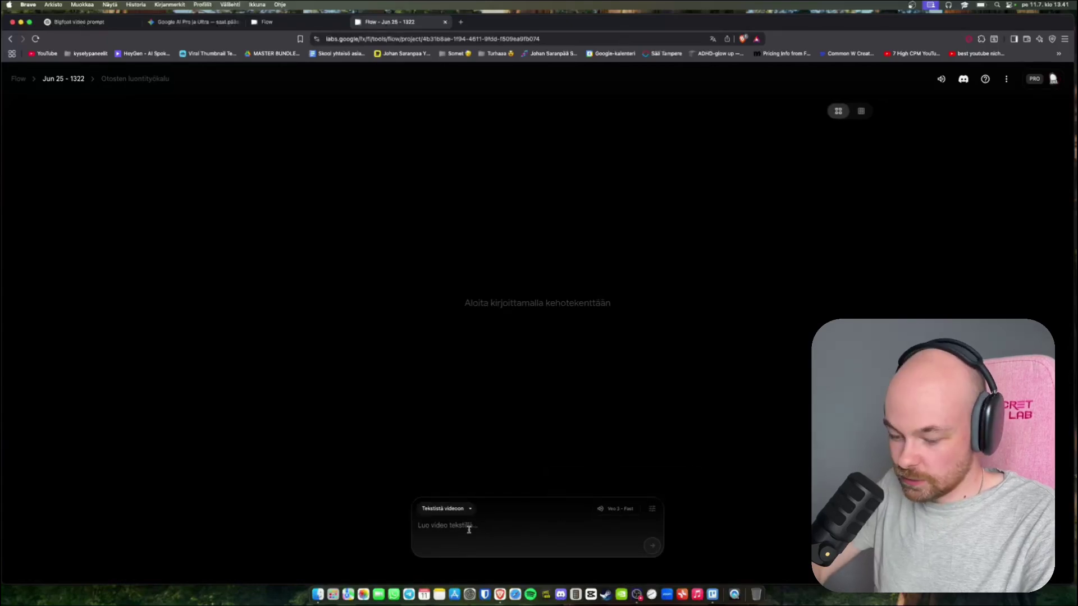
{"action": "key", "text": "super+v"}
{"action": "key", "text": "Return"}
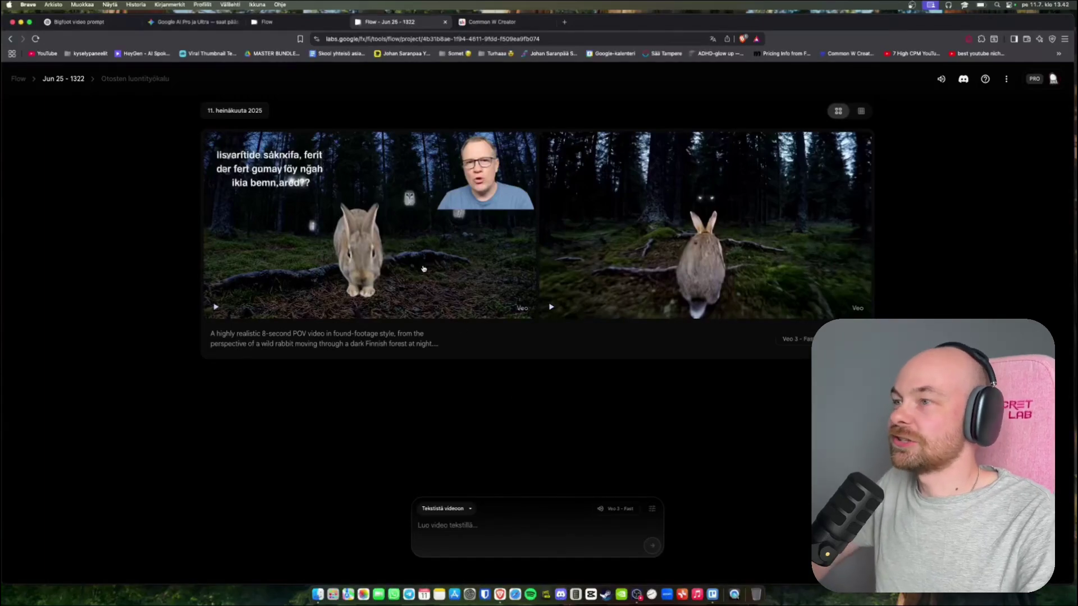
- Play the generated clip showing the rabbit from behind in full screen, pause it, and return to the project
{"action": "mouse_move", "coordinate": [274, 158]}
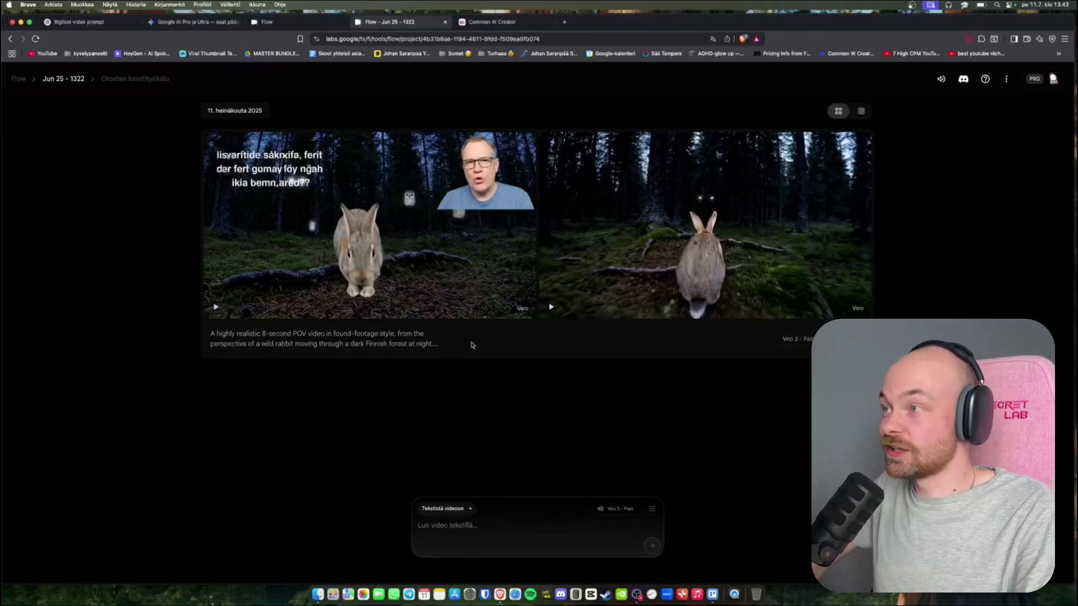
{"action": "mouse_move", "coordinate": [685, 254]}
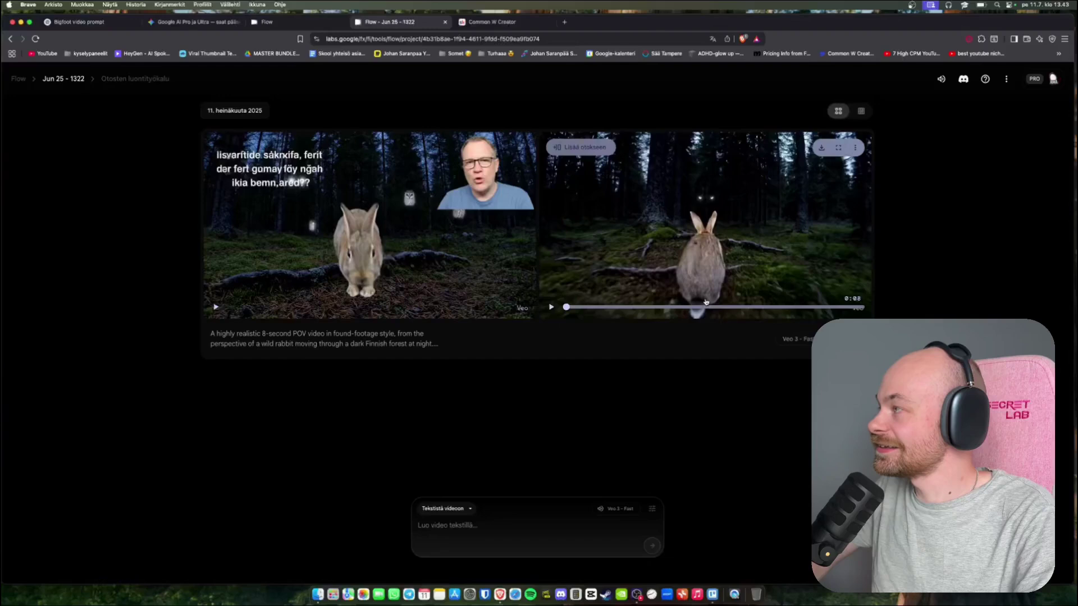
{"action": "left_click", "coordinate": [838, 134]}
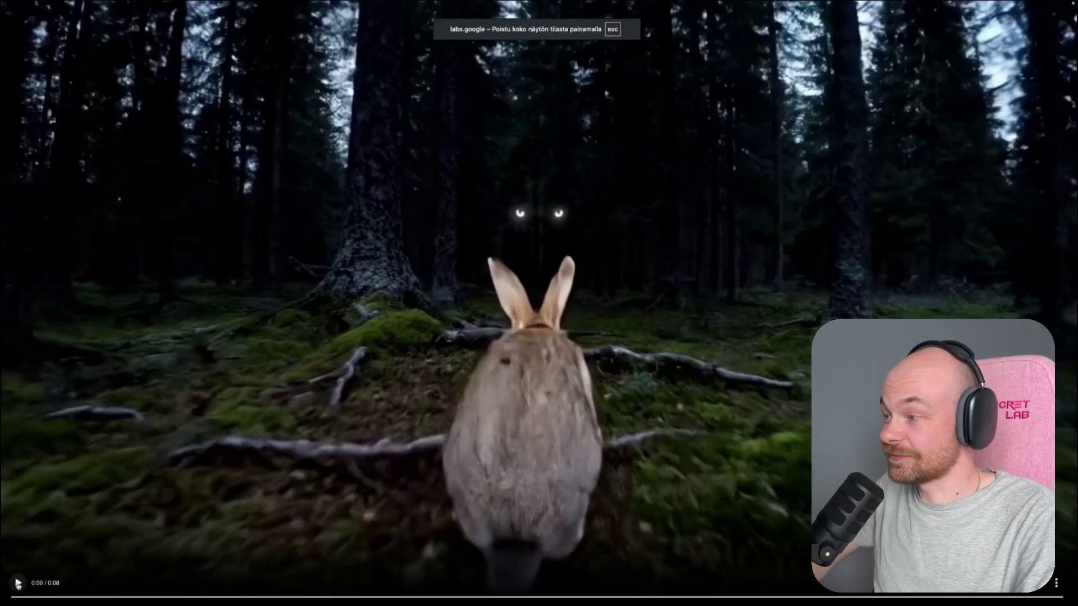
{"action": "left_click", "coordinate": [18, 583]}
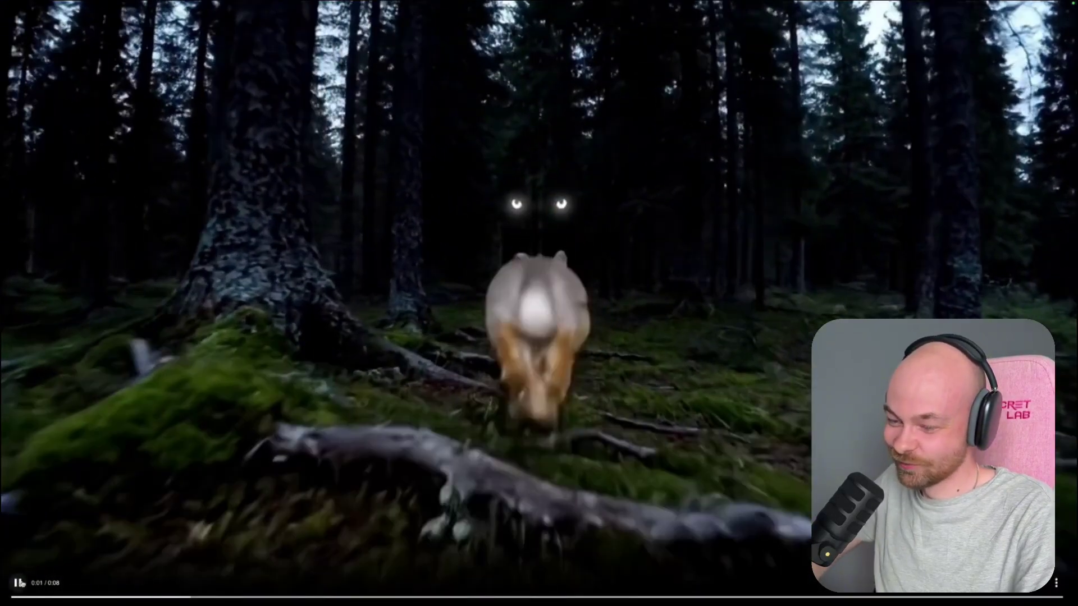
{"action": "left_click", "coordinate": [20, 582]}
{"action": "left_click", "coordinate": [1054, 584]}
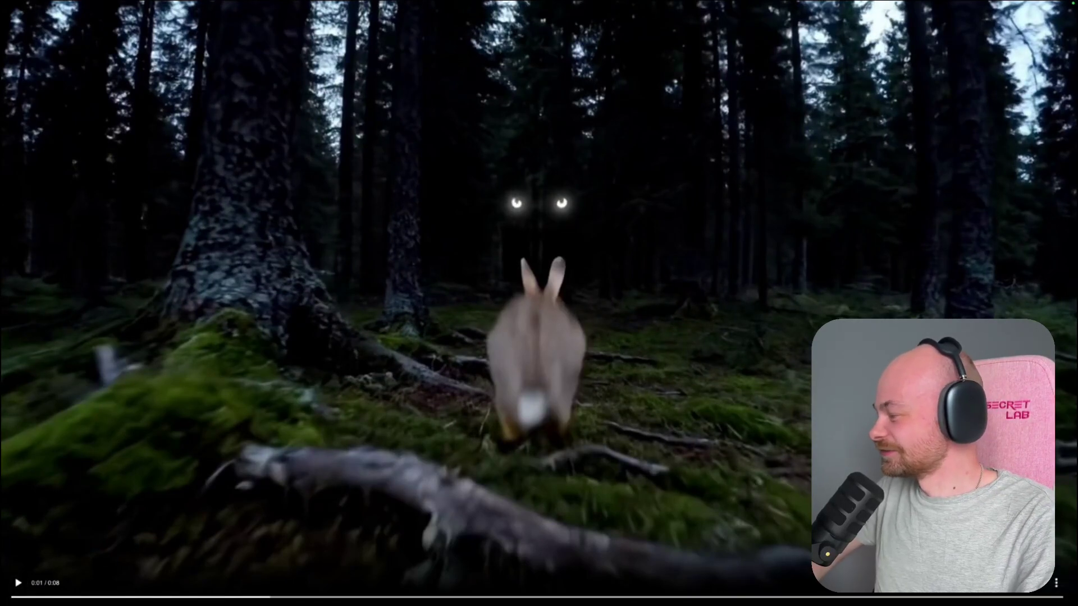
{"action": "key", "text": "Escape"}
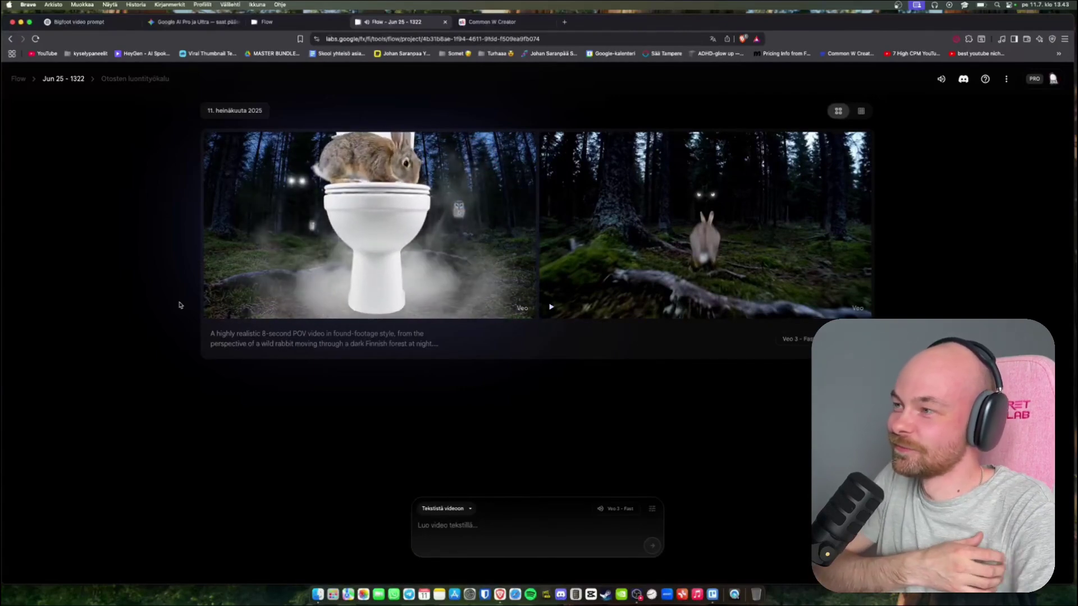
- Review the clip with the talking narrator and scrub back through the clip of the rabbit seen from behind
{"action": "mouse_move", "coordinate": [220, 308]}
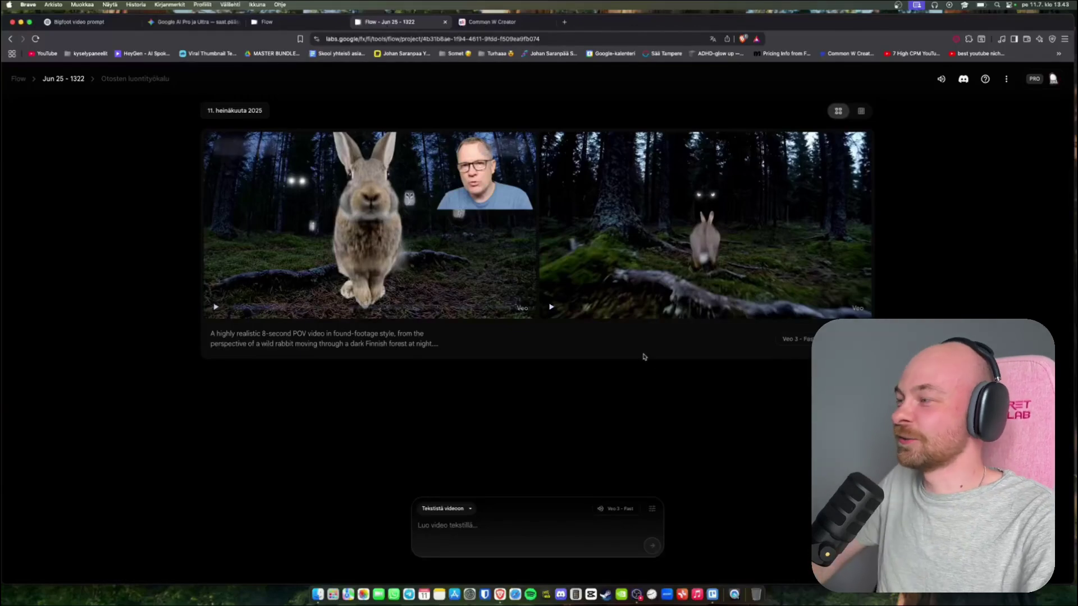
{"action": "mouse_move", "coordinate": [675, 312]}
{"action": "left_click_drag", "start_coordinate": [637, 308], "coordinate": [604, 307]}
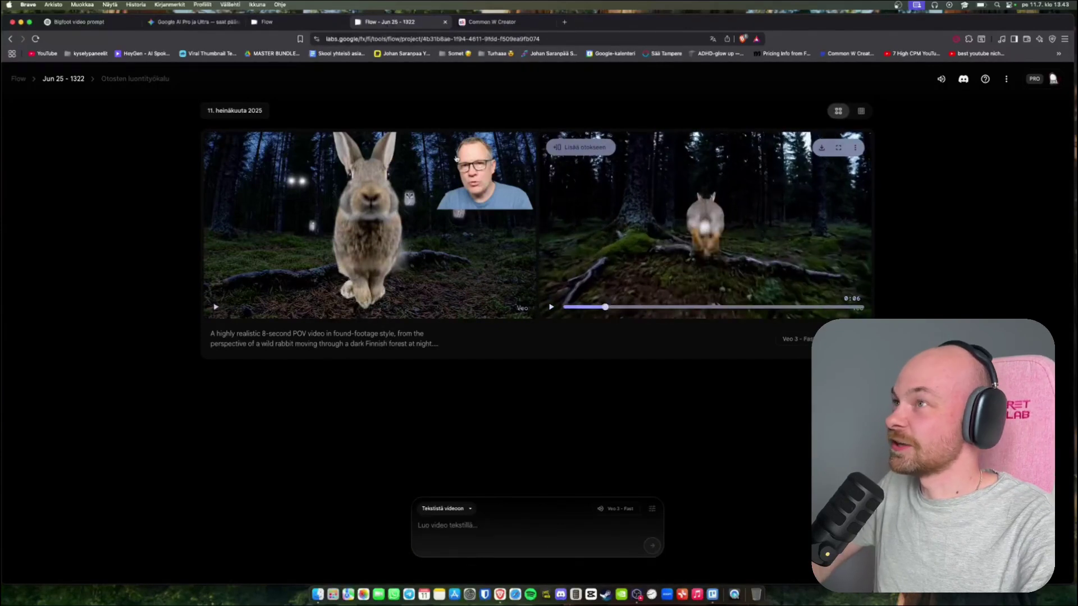
- Compare the 8-second Night-Shift Bunny prompt in ChatGPT with the two clips generated in Flow
{"action": "left_click", "coordinate": [101, 24]}
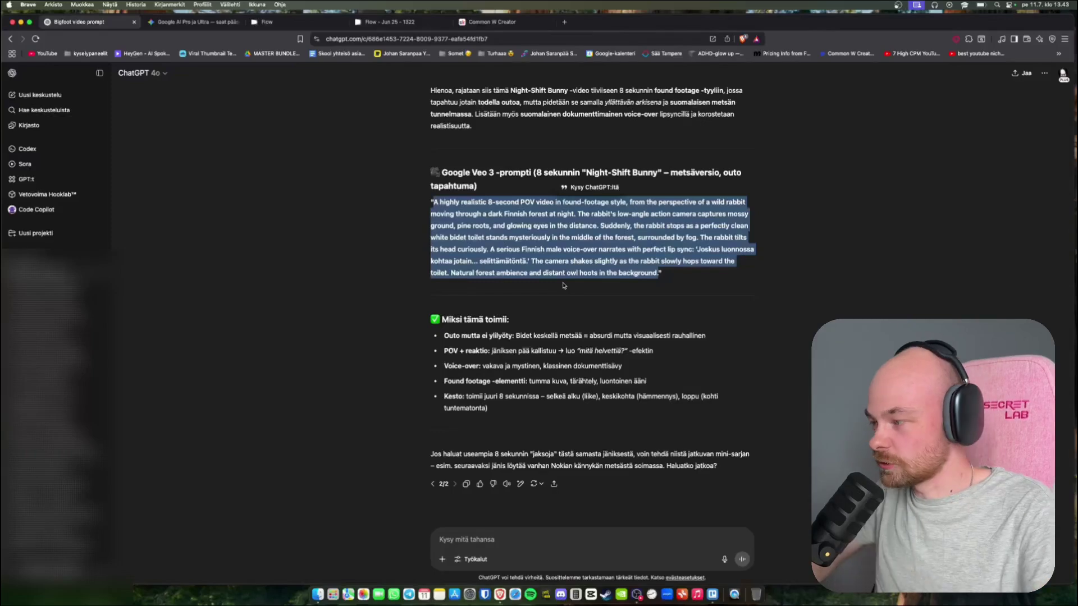
{"action": "left_click", "coordinate": [392, 25]}
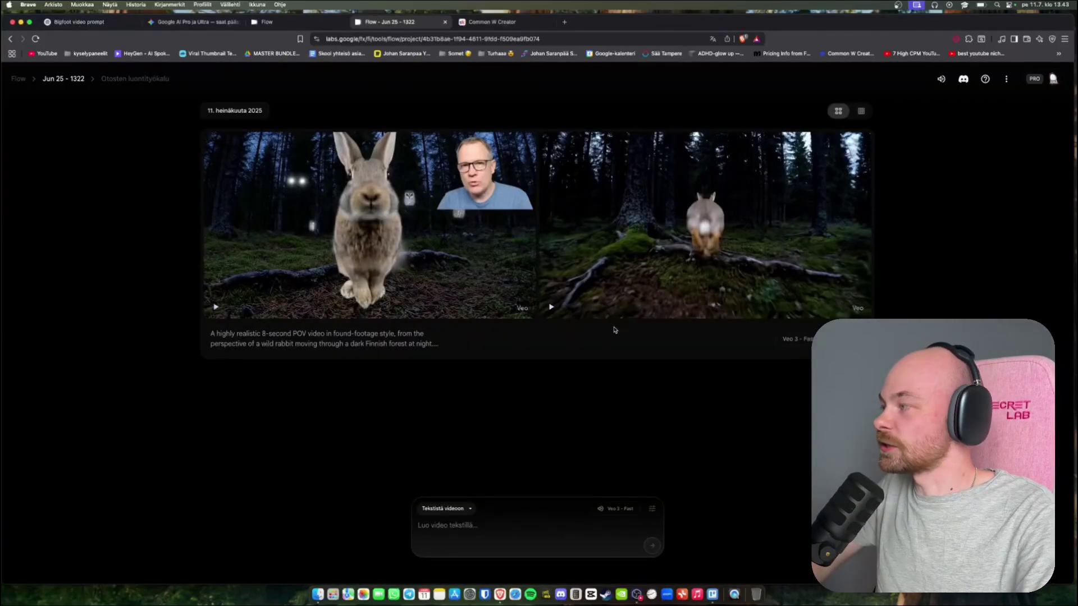
{"action": "left_click", "coordinate": [101, 23]}
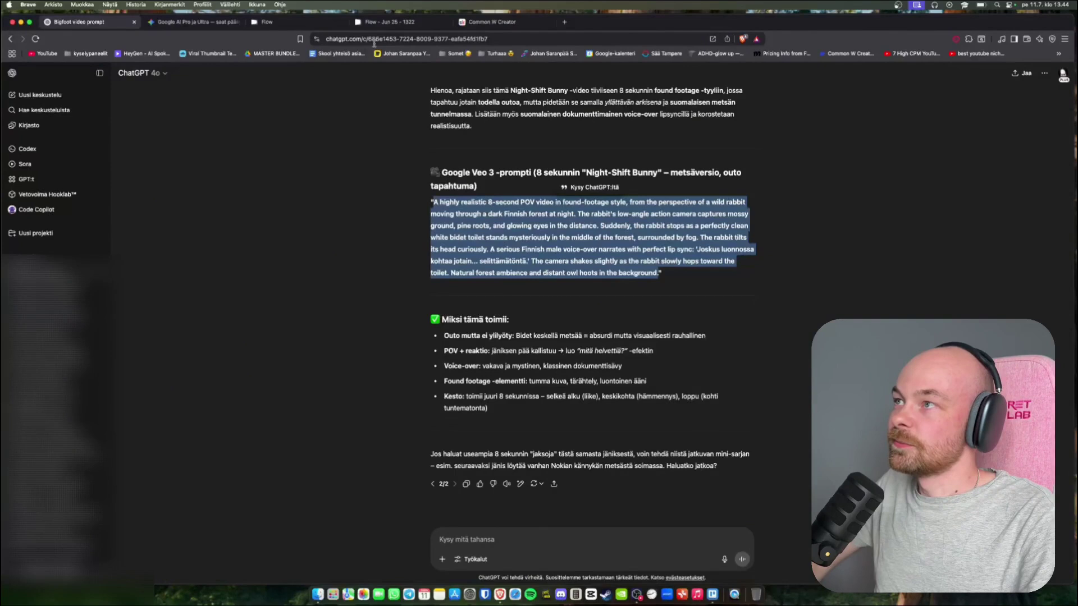
{"action": "left_click", "coordinate": [389, 22]}
- Replay the clip of the rabbit seen from behind from its beginning
{"action": "mouse_move", "coordinate": [680, 299]}
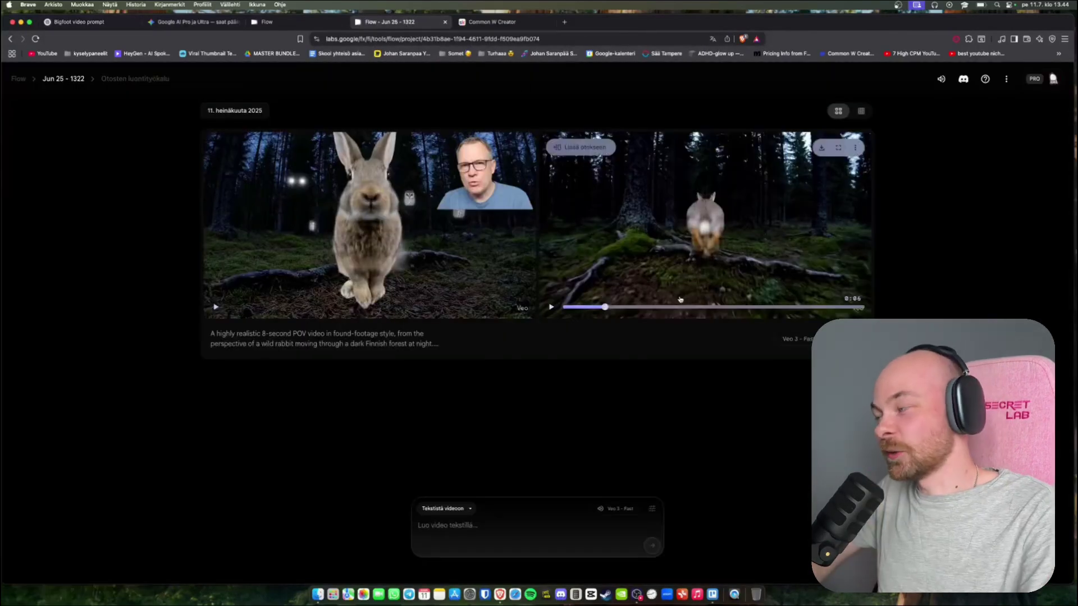
{"action": "left_click", "coordinate": [565, 307]}
{"action": "left_click", "coordinate": [551, 307]}
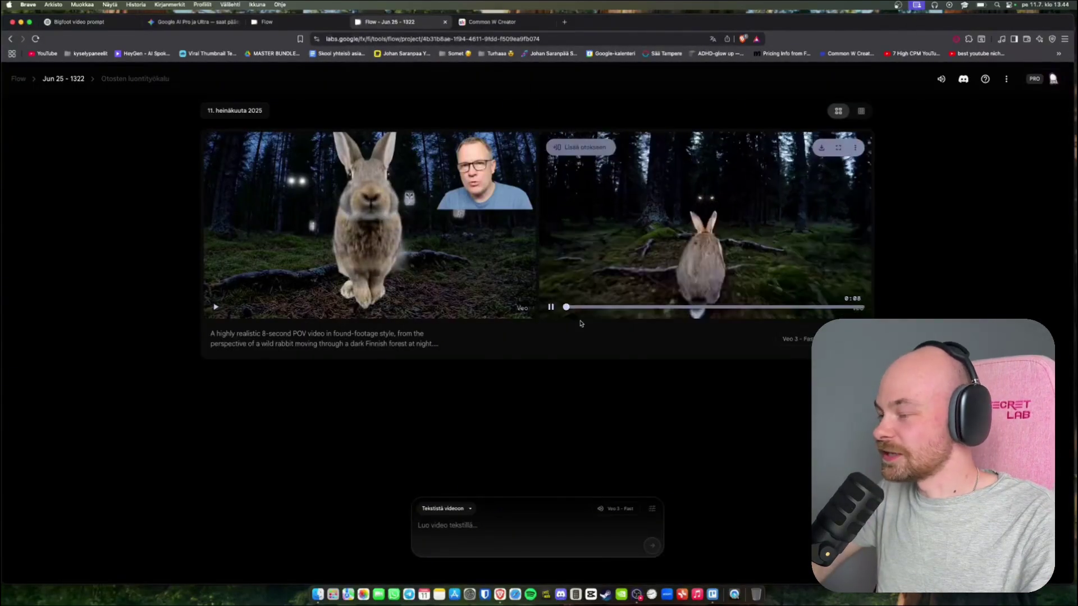
{"action": "mouse_move", "coordinate": [622, 274]}
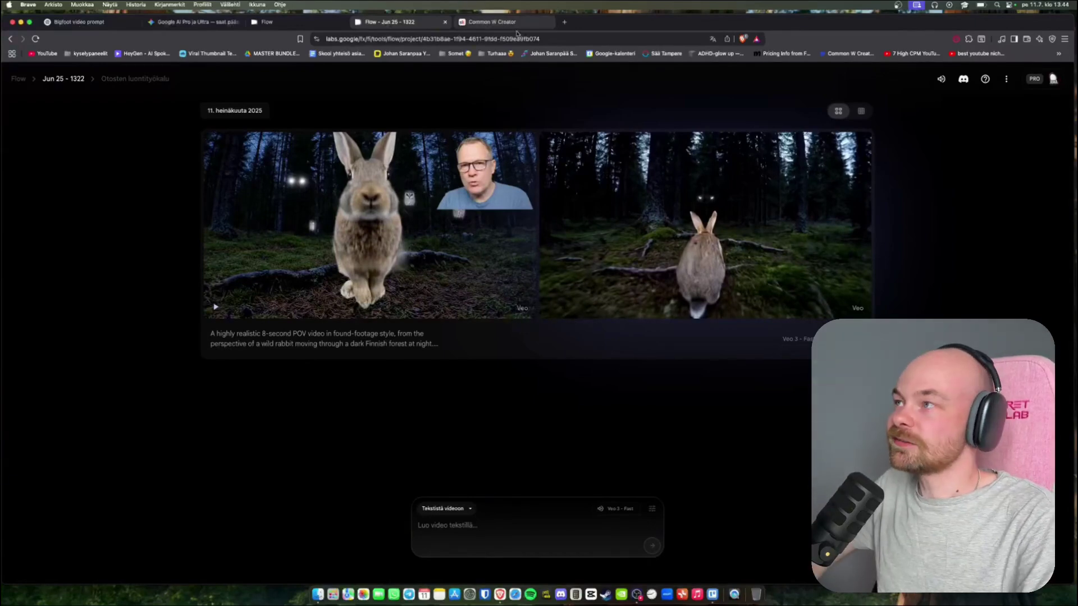
- Switch to the Common W Creator community's about page on Skool
{"action": "left_click", "coordinate": [489, 22]}
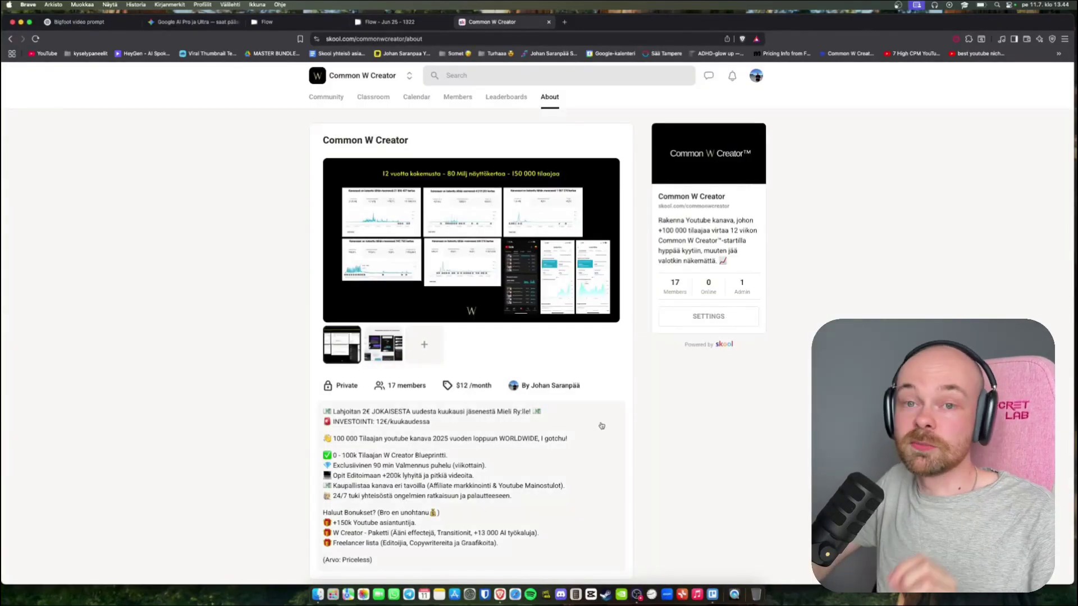